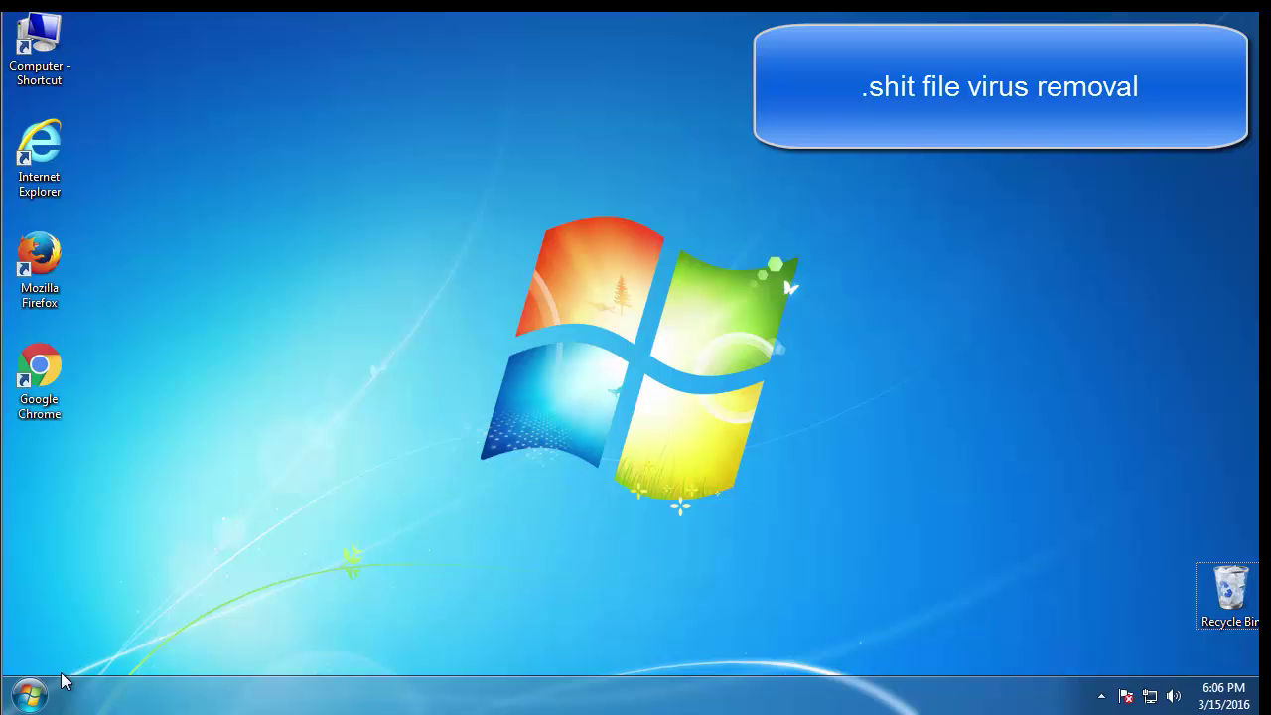
# Launch msconfig and enable Minimal safe boot on the Boot tab.
pyautogui.click(30, 695)
pyautogui.click(111, 644)
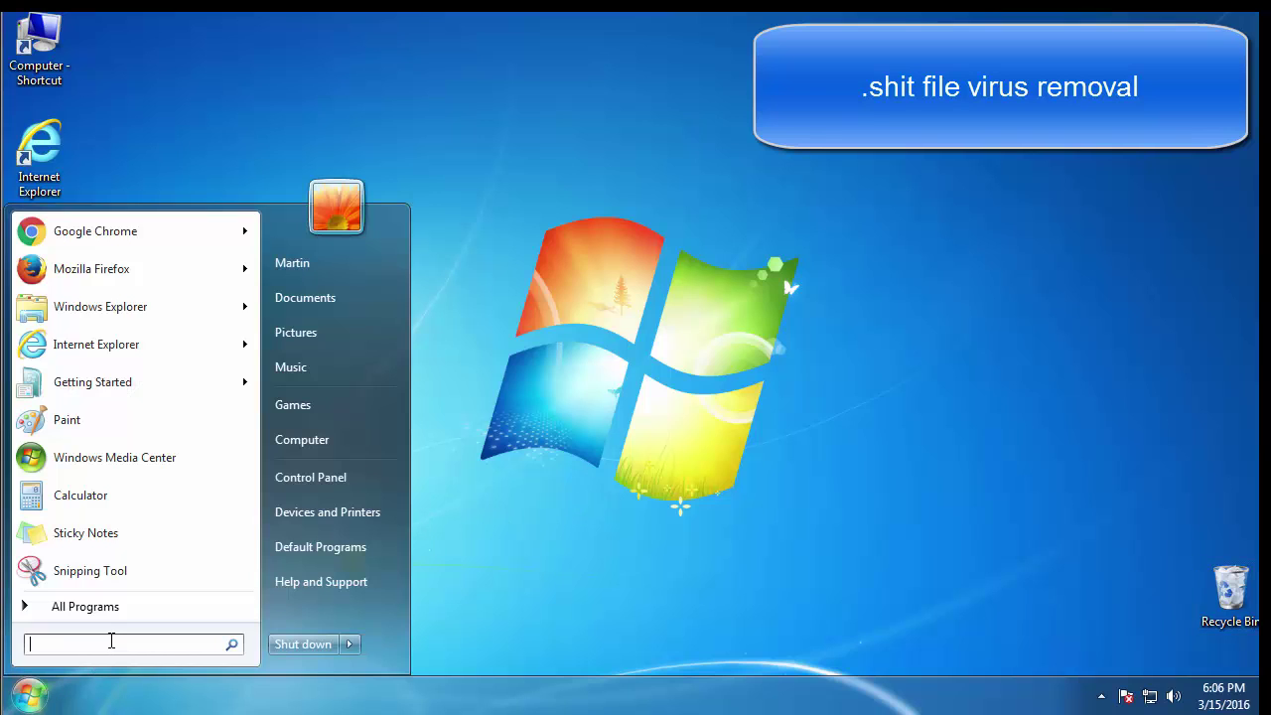
pyautogui.write('msconfig')
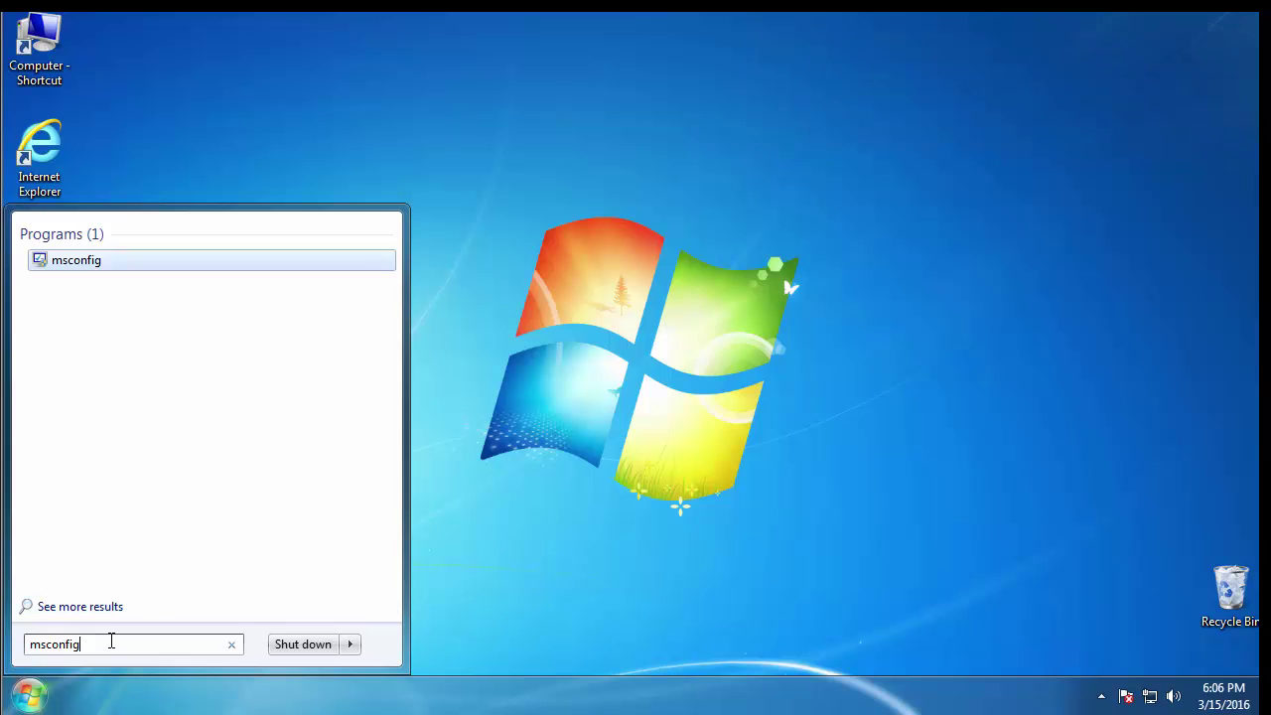
pyautogui.press('Return')
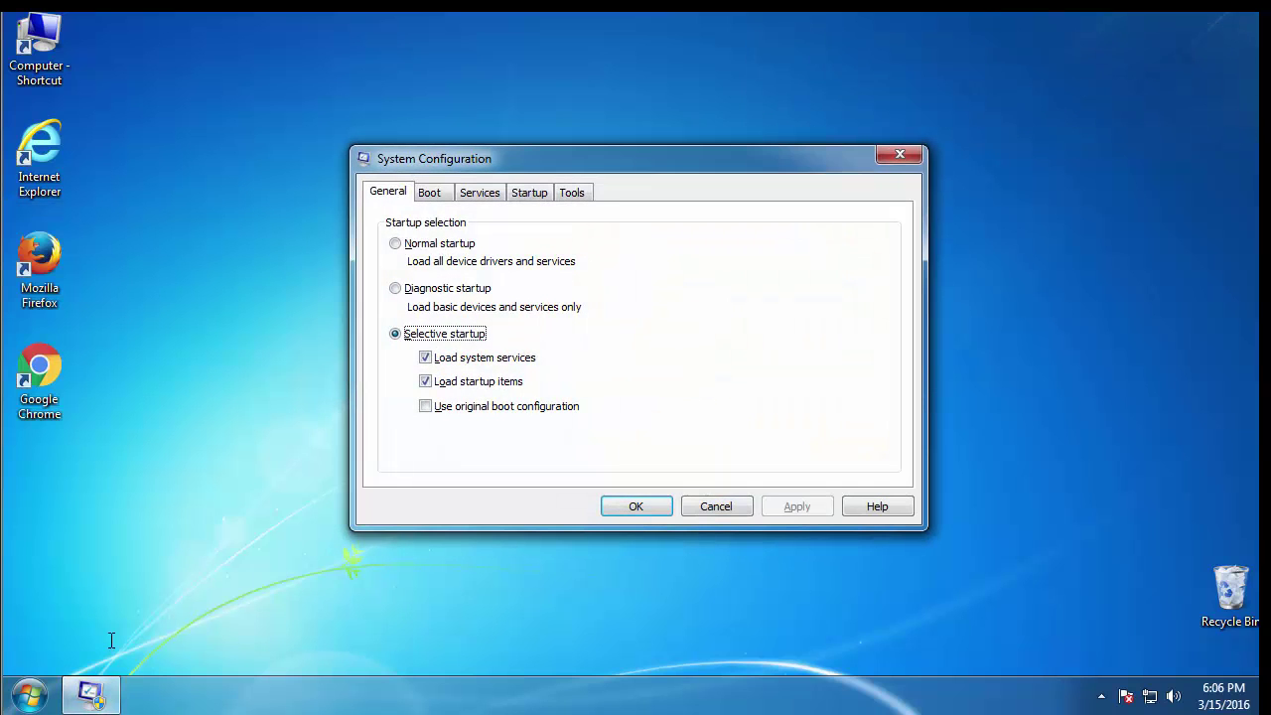
pyautogui.click(427, 195)
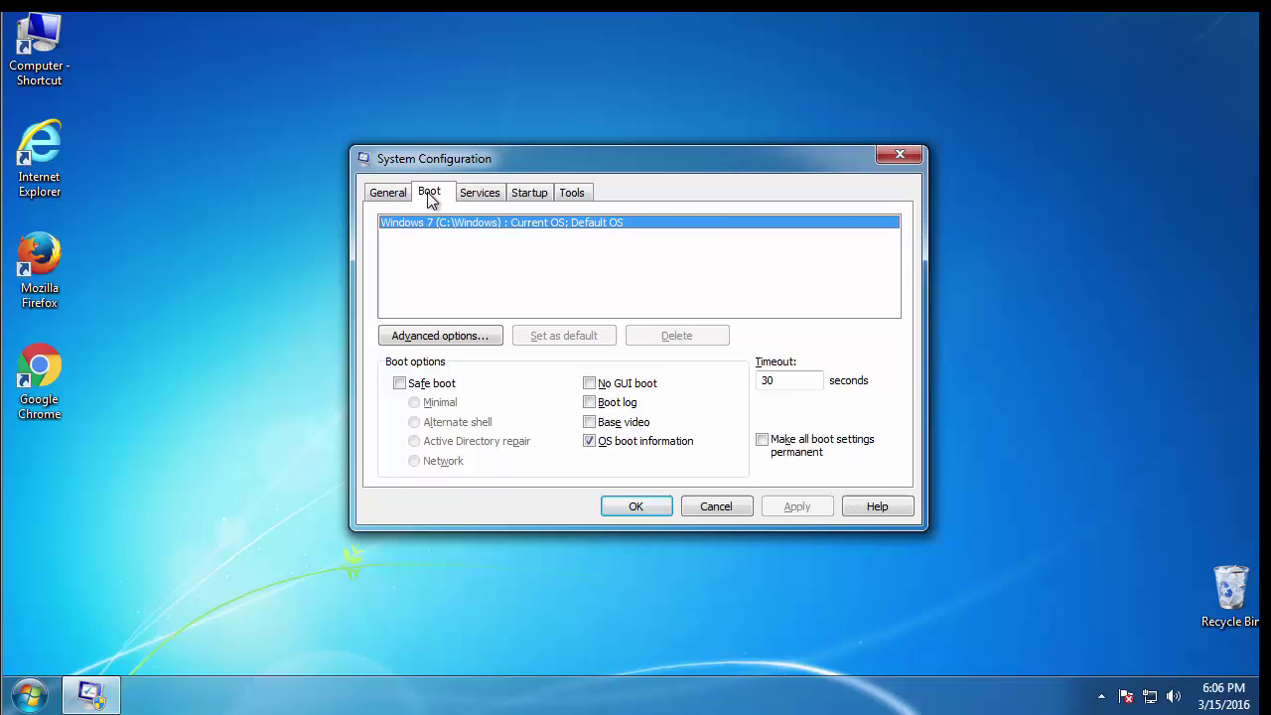
pyautogui.click(399, 383)
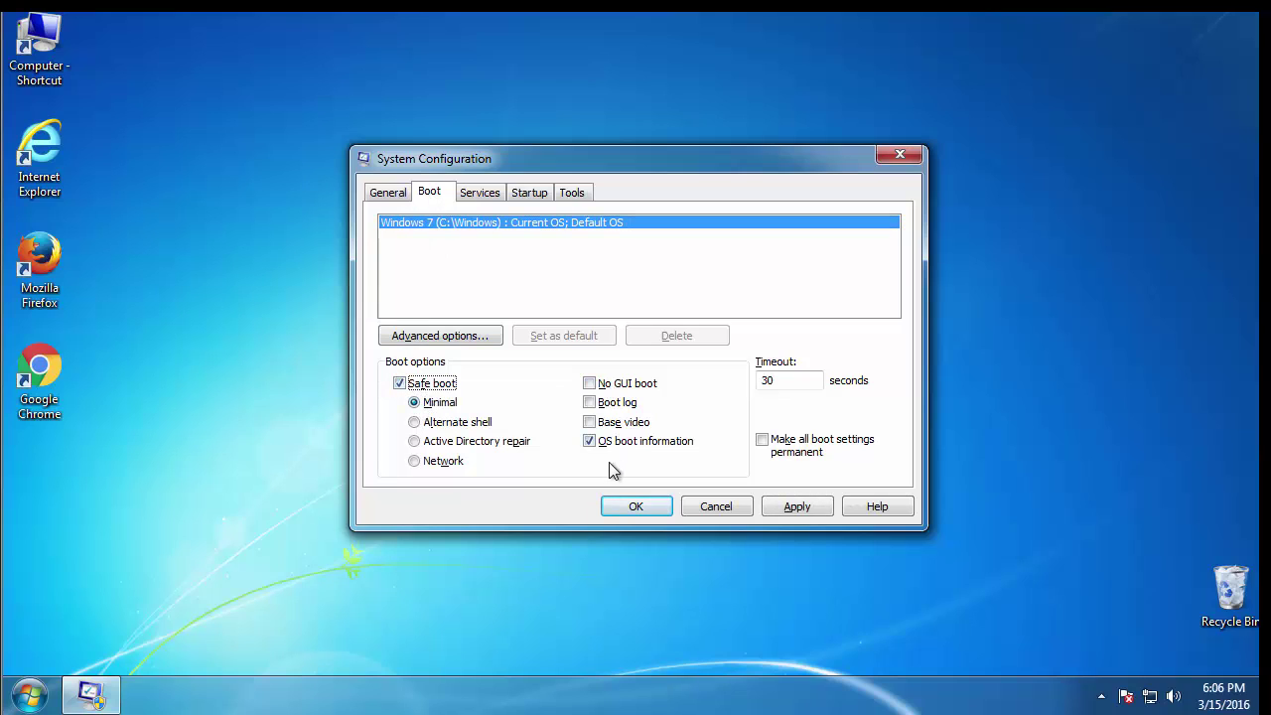
pyautogui.click(644, 506)
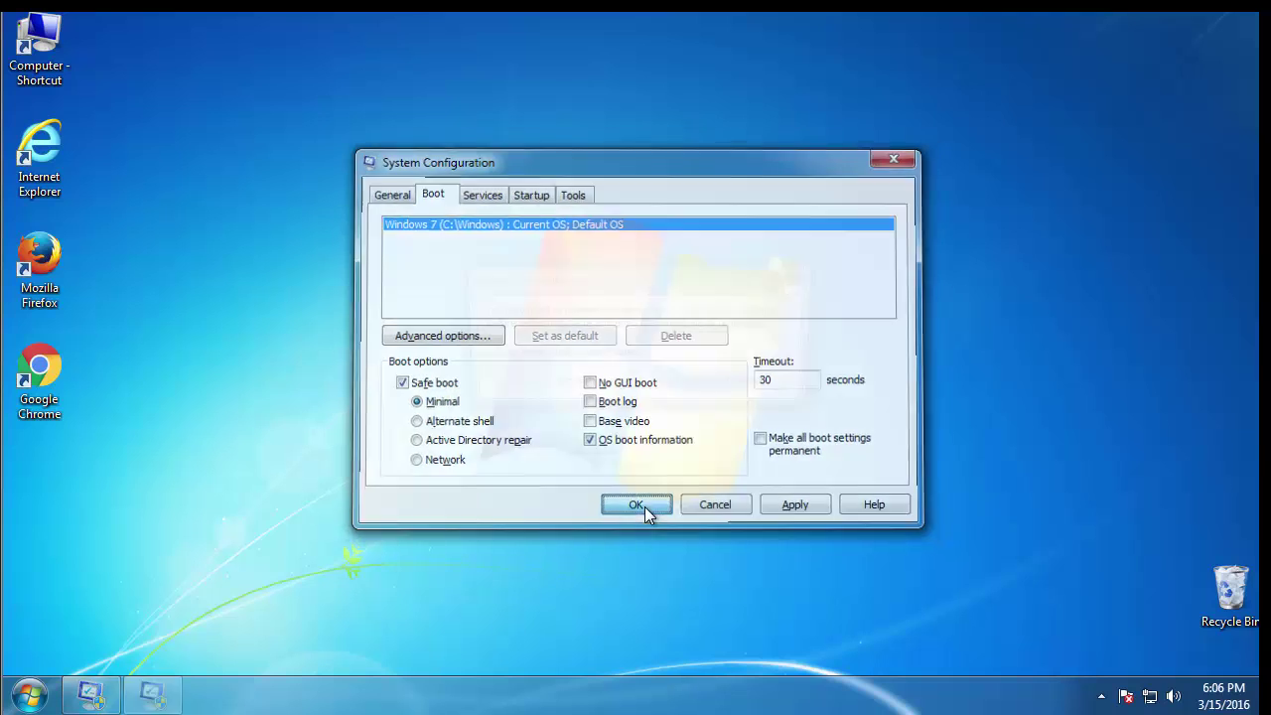
# Restart into Safe Mode, then set Folder Options to always show menus and show hidden files.
pyautogui.click(572, 384)
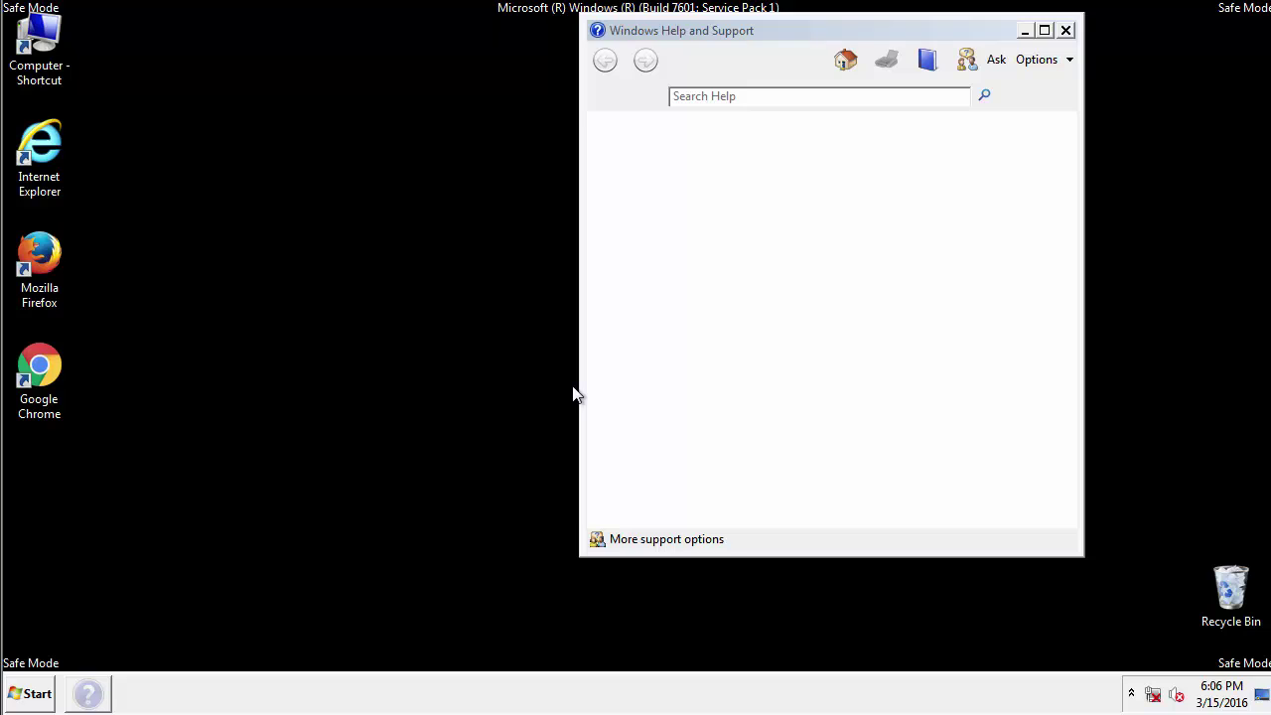
pyautogui.click(1066, 30)
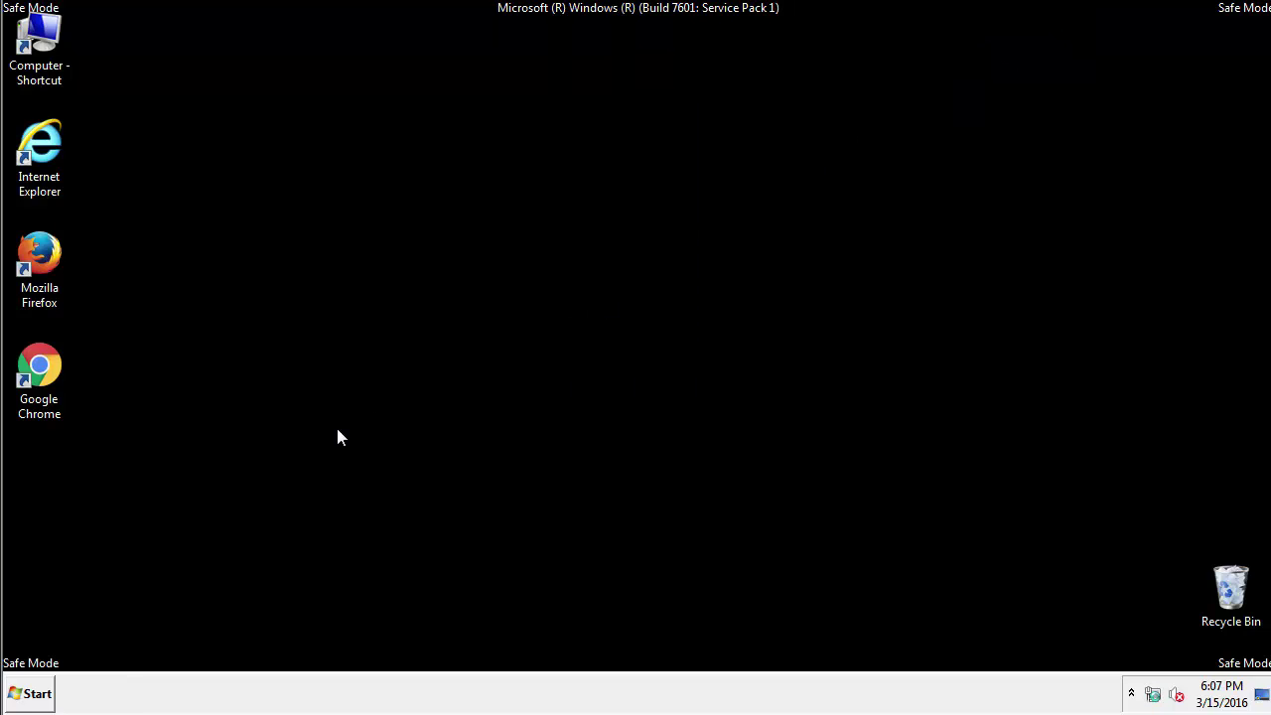
pyautogui.click(30, 696)
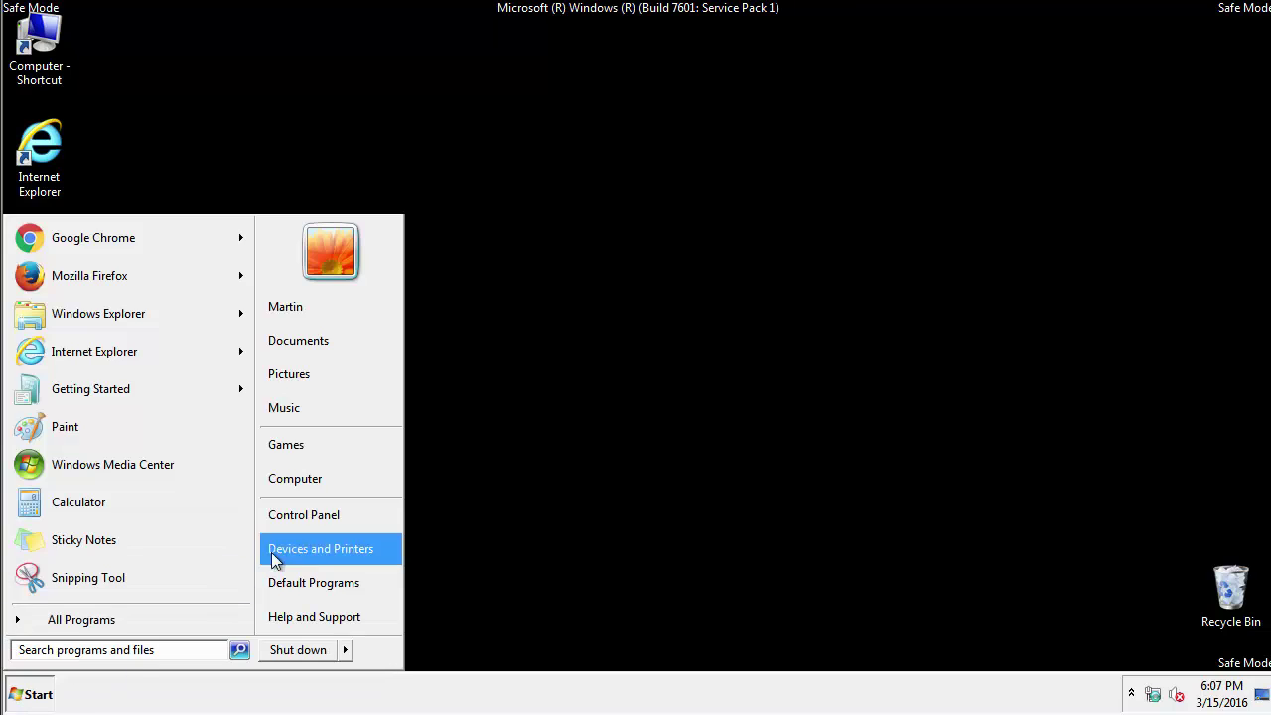
pyautogui.click(321, 513)
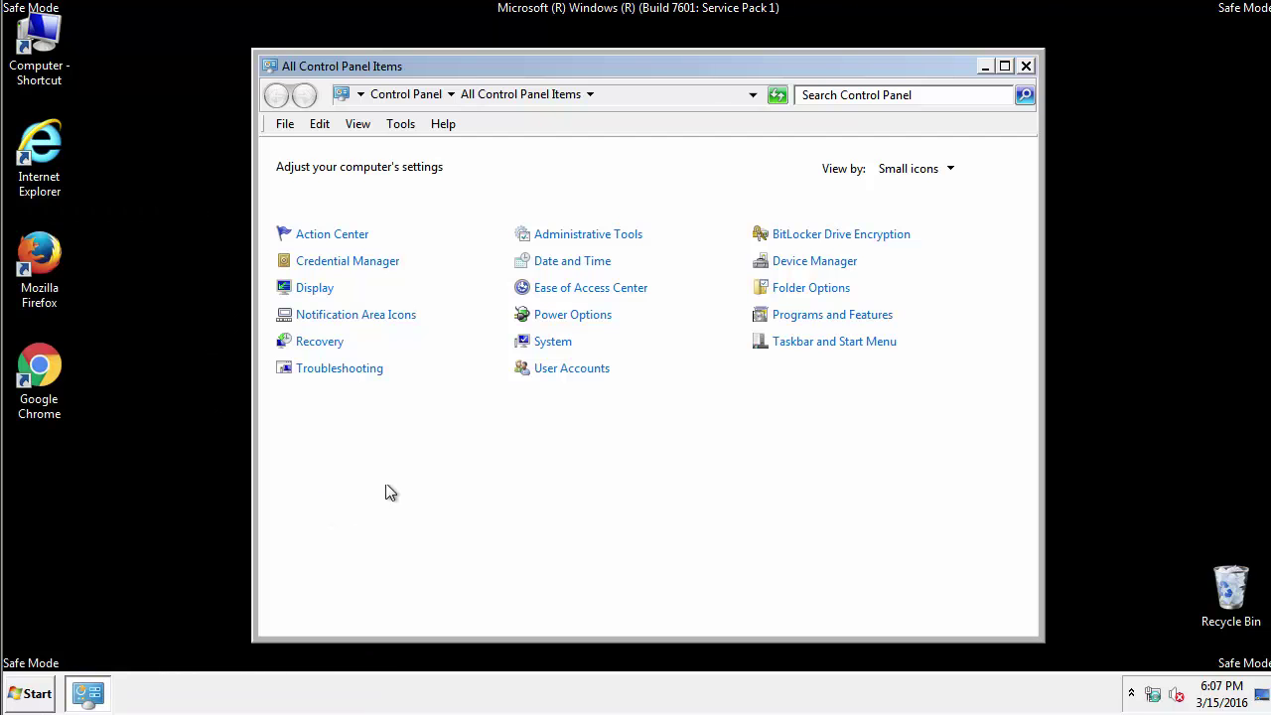
pyautogui.click(815, 286)
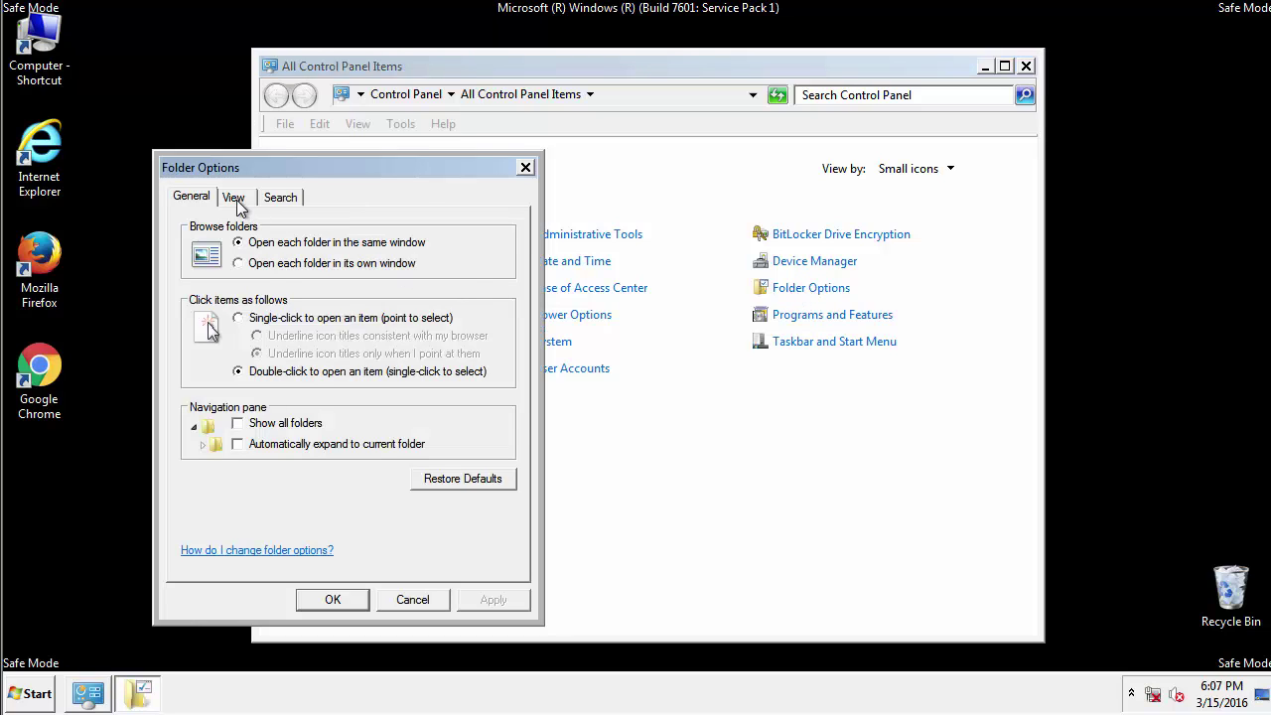
pyautogui.click(236, 201)
pyautogui.click(217, 378)
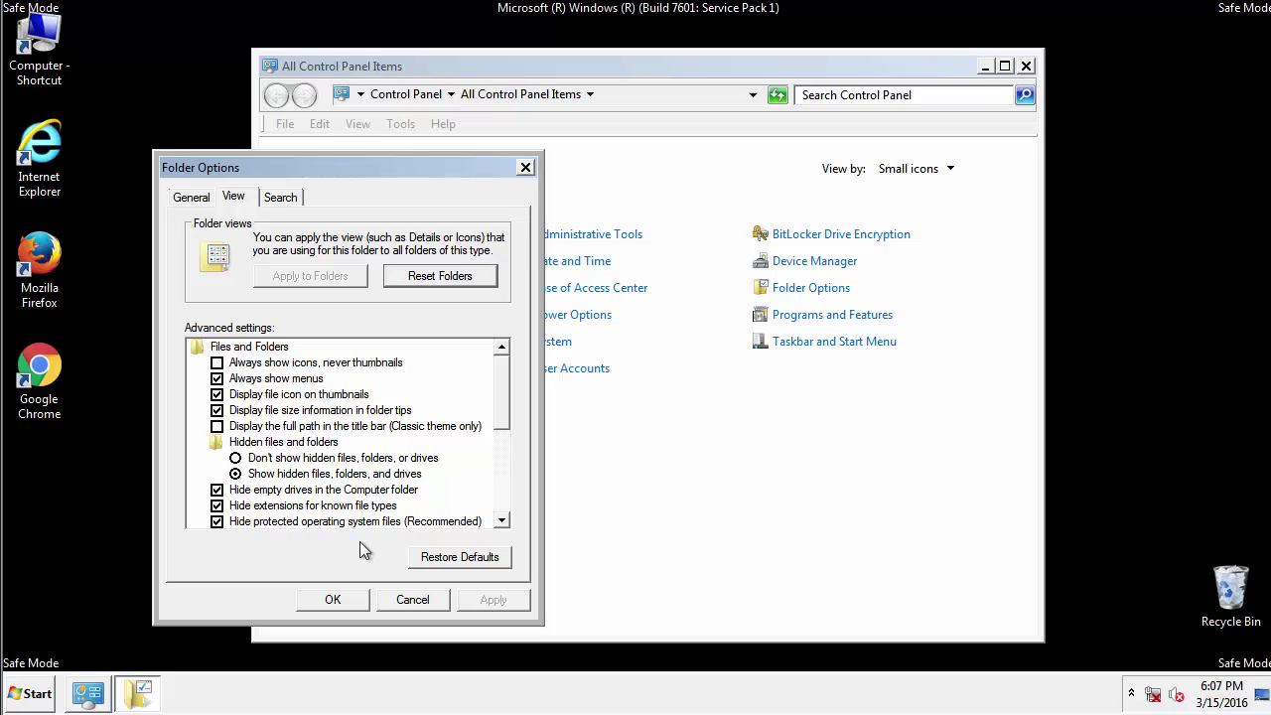
pyautogui.click(338, 599)
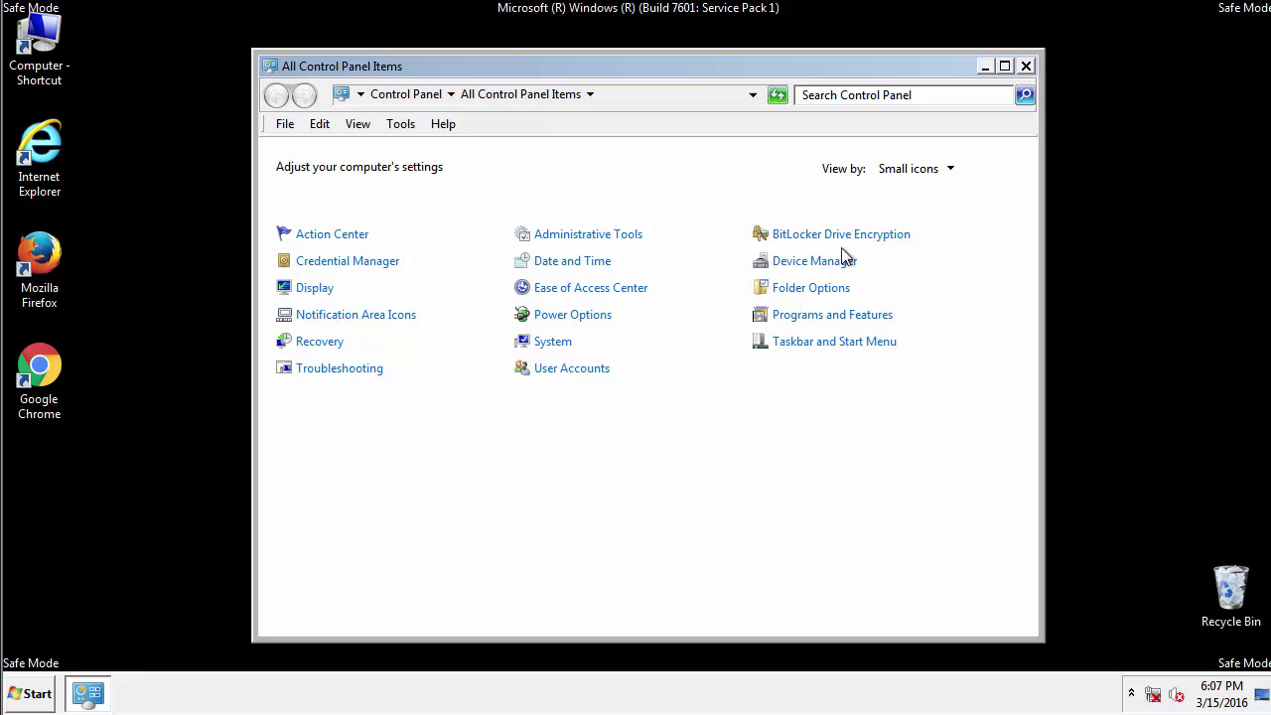
# Close Control Panel and open C:\Windows from Computer.
pyautogui.click(1026, 67)
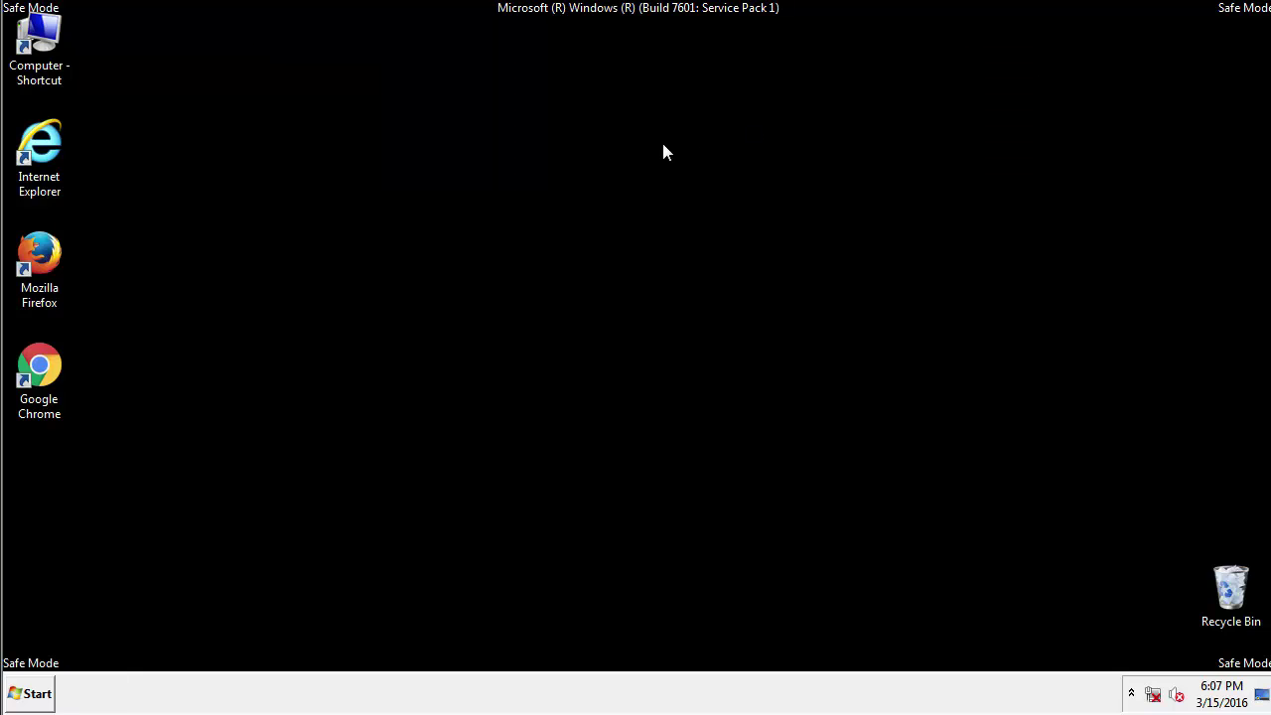
pyautogui.doubleClick(40, 35)
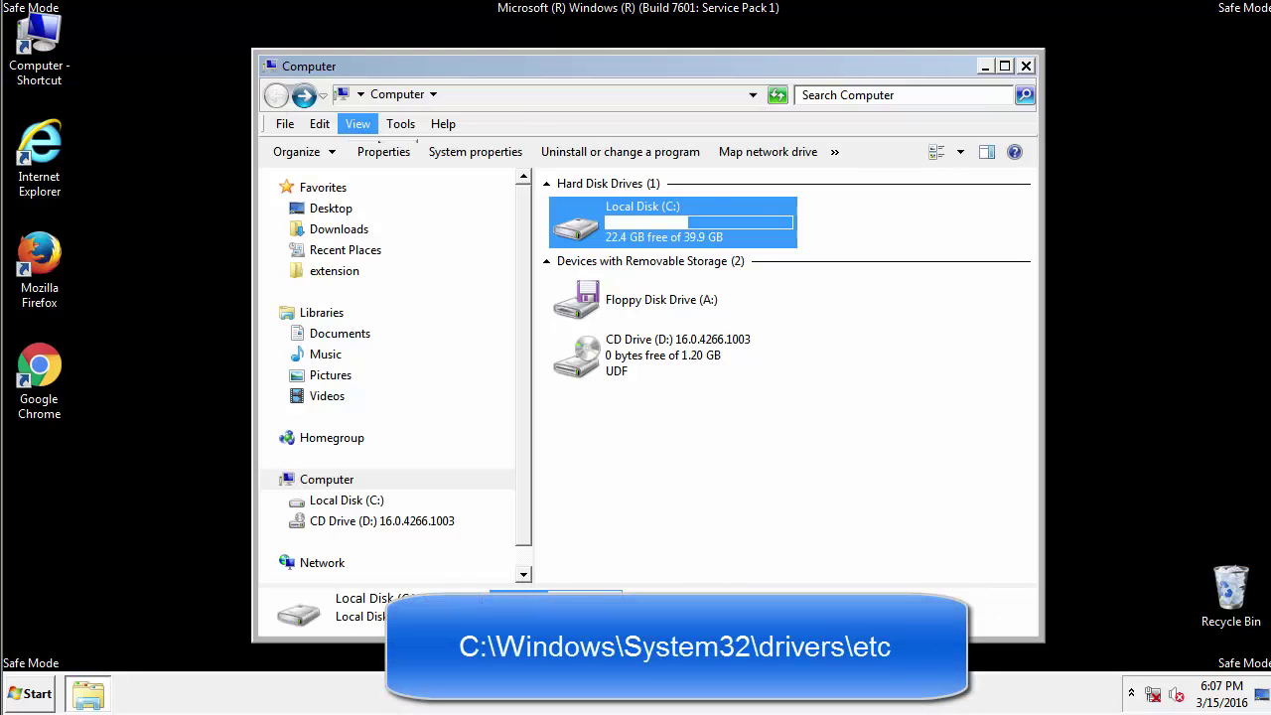
pyautogui.doubleClick(571, 224)
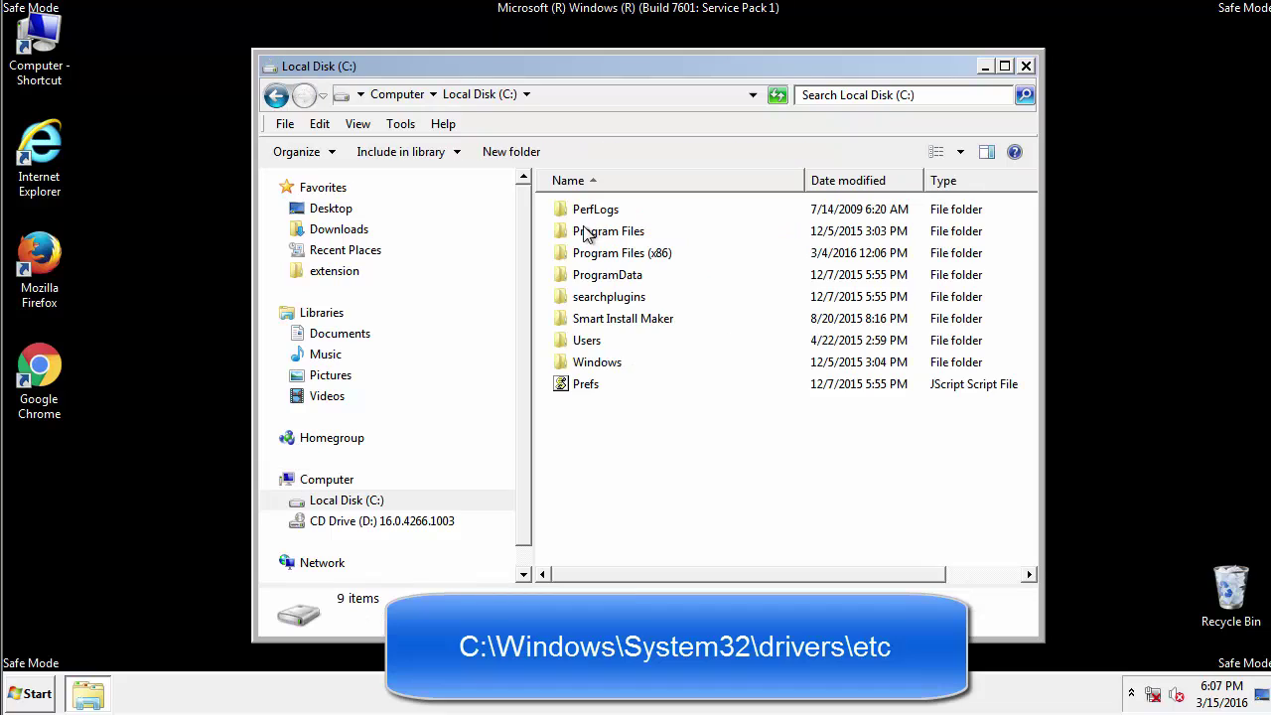
pyautogui.click(581, 365)
pyautogui.doubleClick(581, 366)
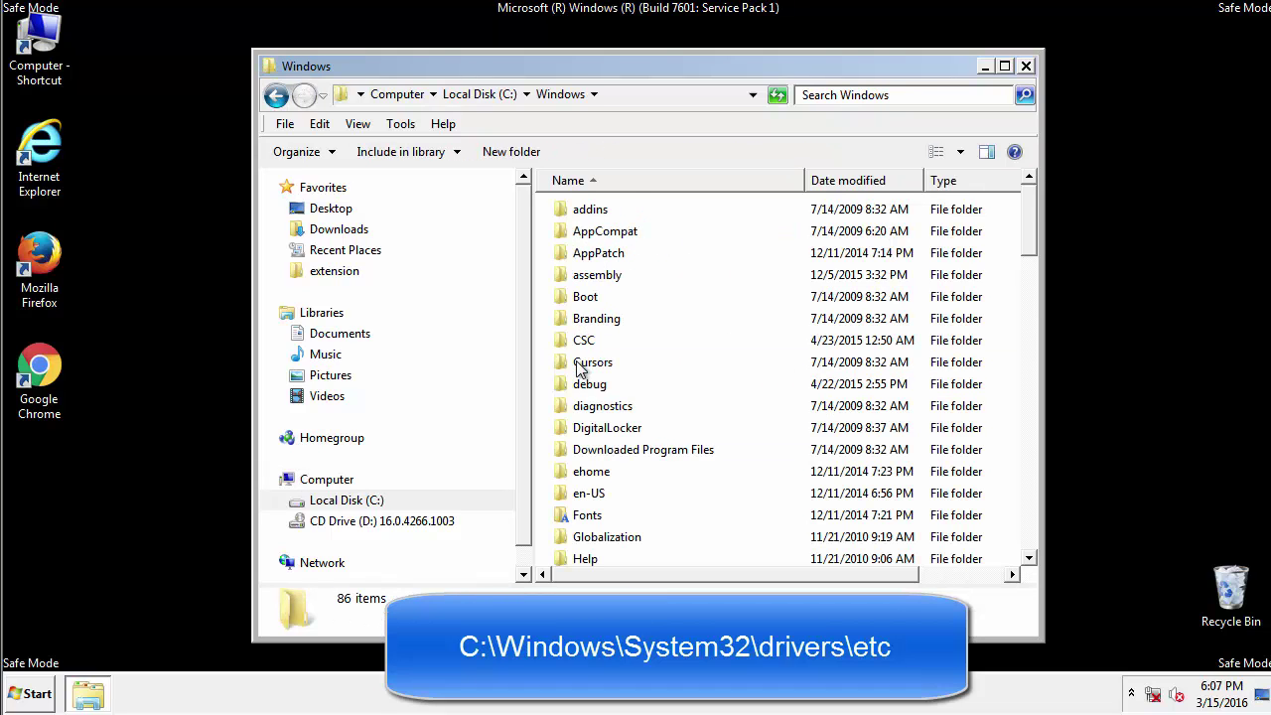
# Go on into System32\drivers\etc to reach the hosts file.
pyautogui.scroll(-2, 586, 447)
pyautogui.scroll(-2, 586, 447)
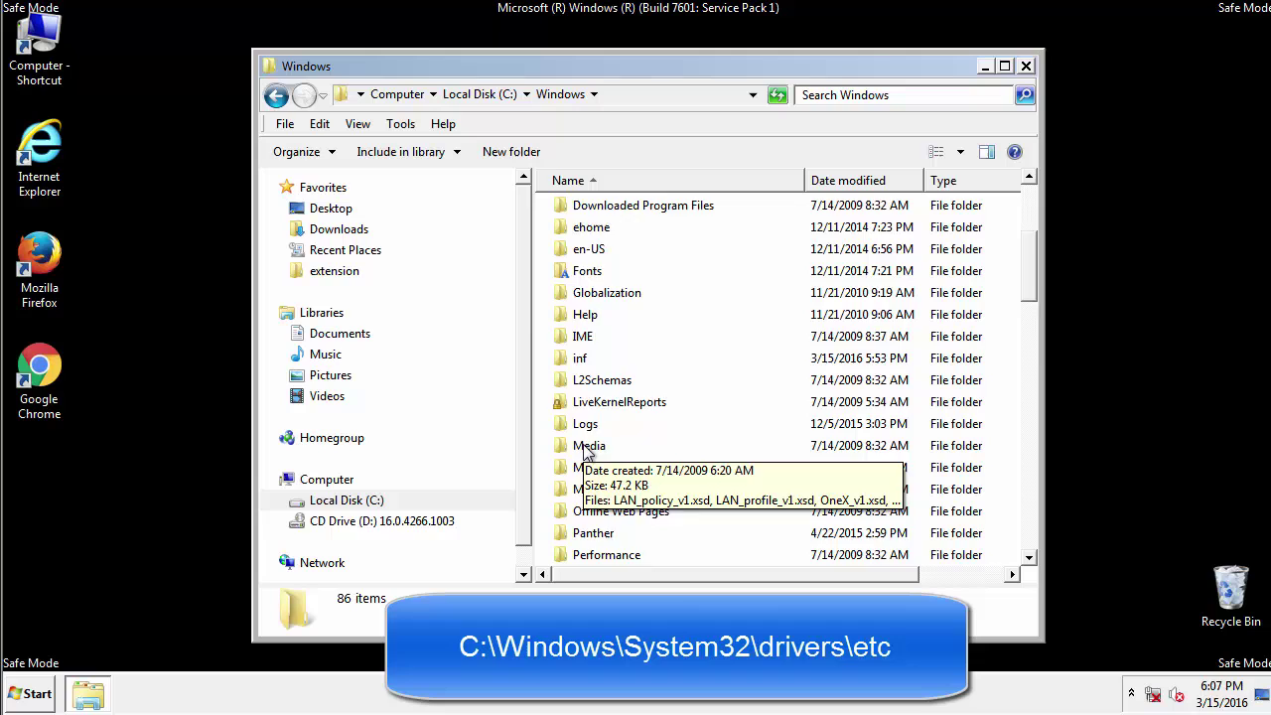
pyautogui.scroll(-2, 586, 447)
pyautogui.scroll(-3, 586, 449)
pyautogui.scroll(-2, 586, 448)
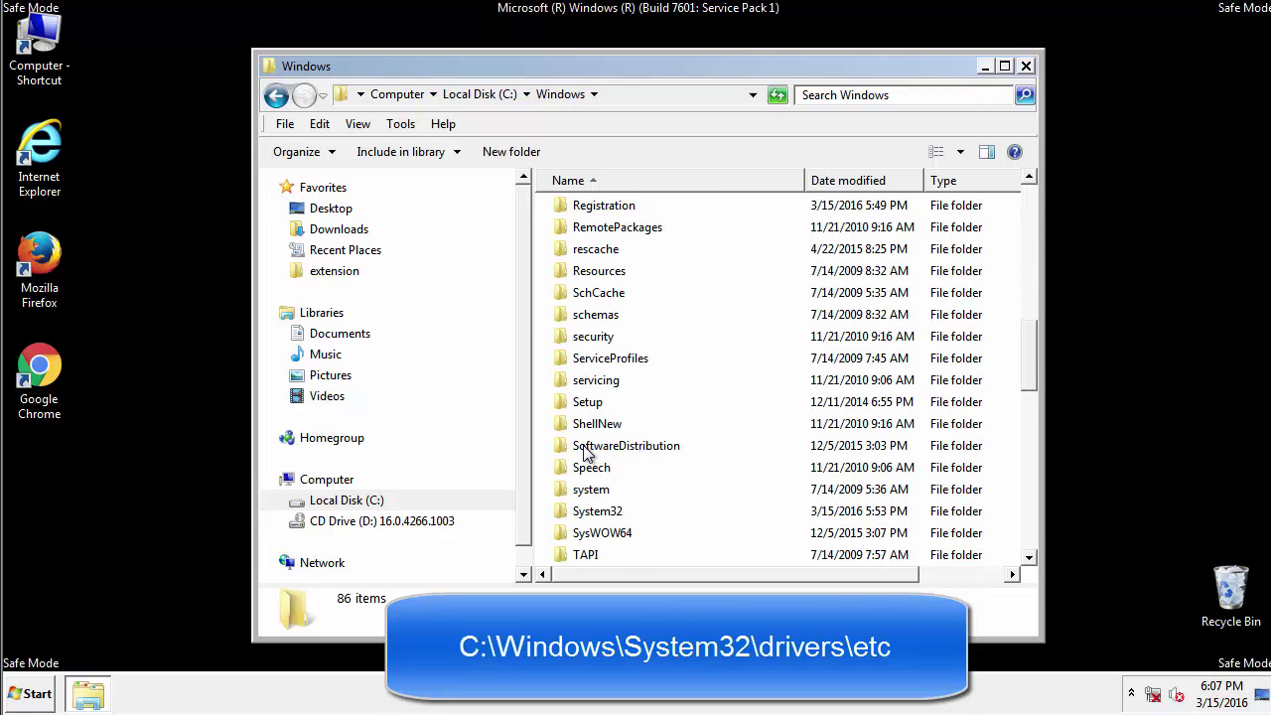
pyautogui.doubleClick(596, 510)
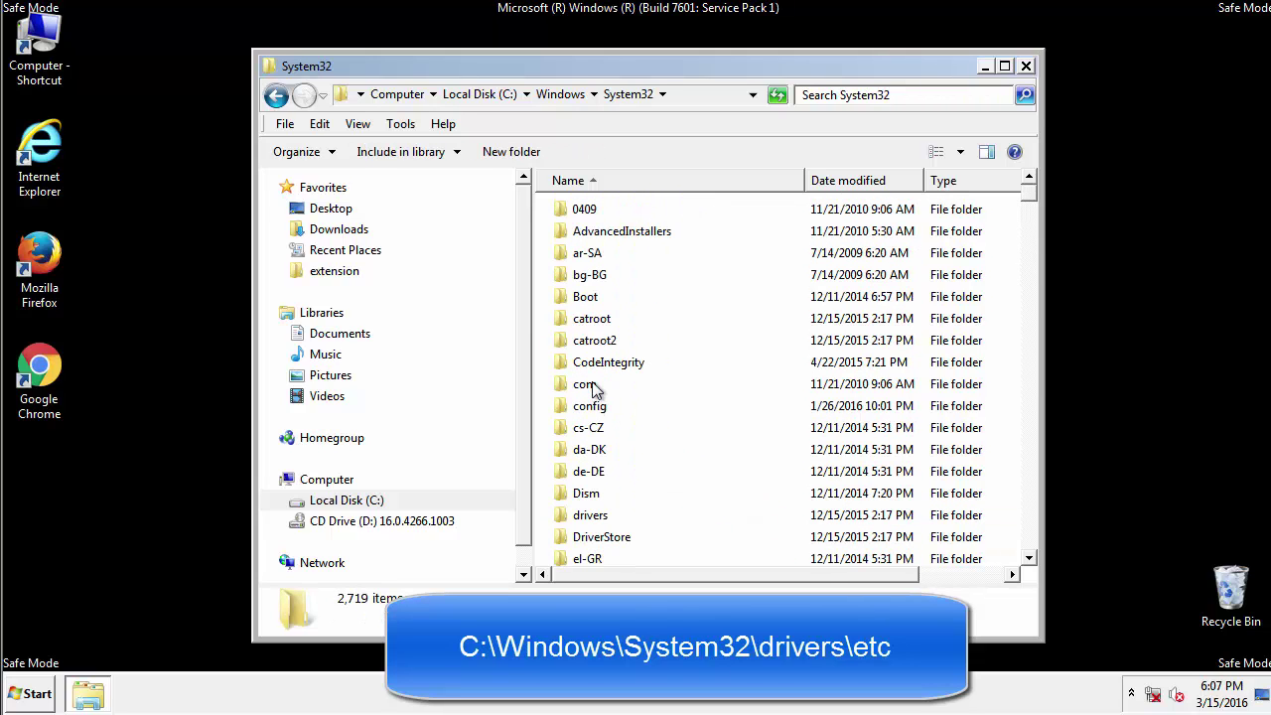
pyautogui.click(592, 520)
pyautogui.doubleClick(592, 520)
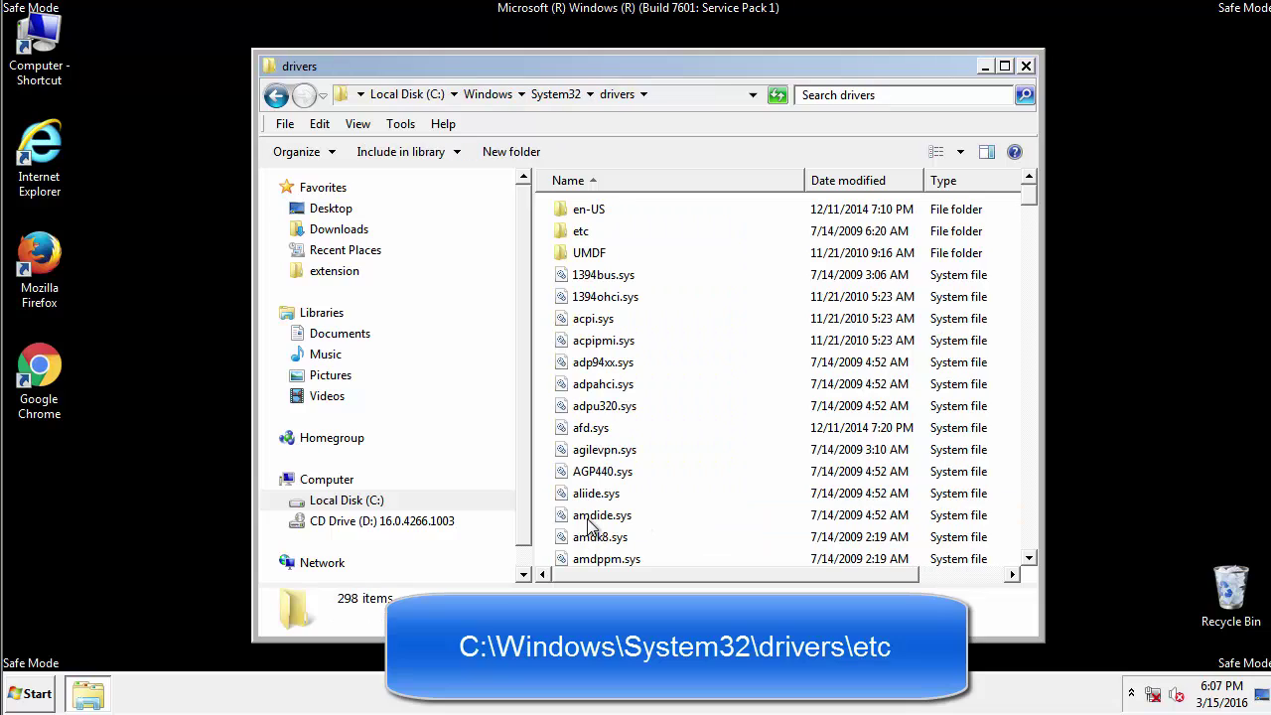
pyautogui.doubleClick(577, 232)
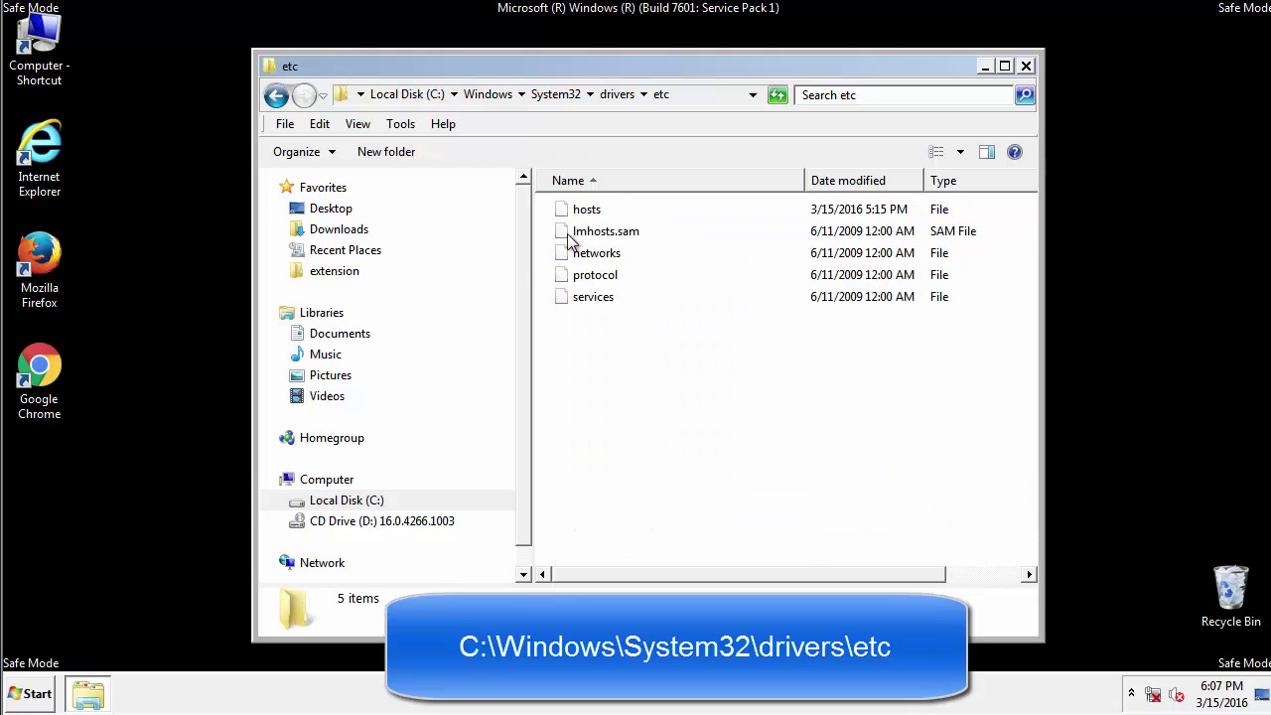
# Open the hosts file in Notepad.
pyautogui.doubleClick(579, 220)
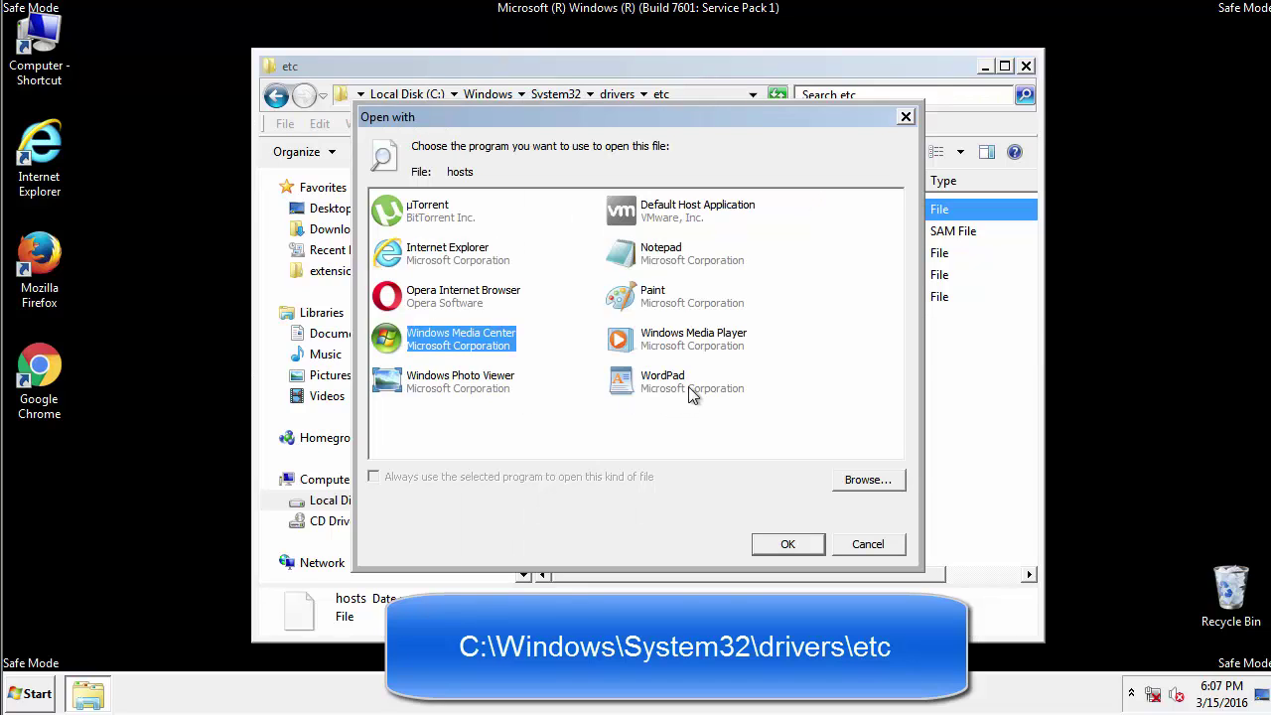
pyautogui.click(643, 259)
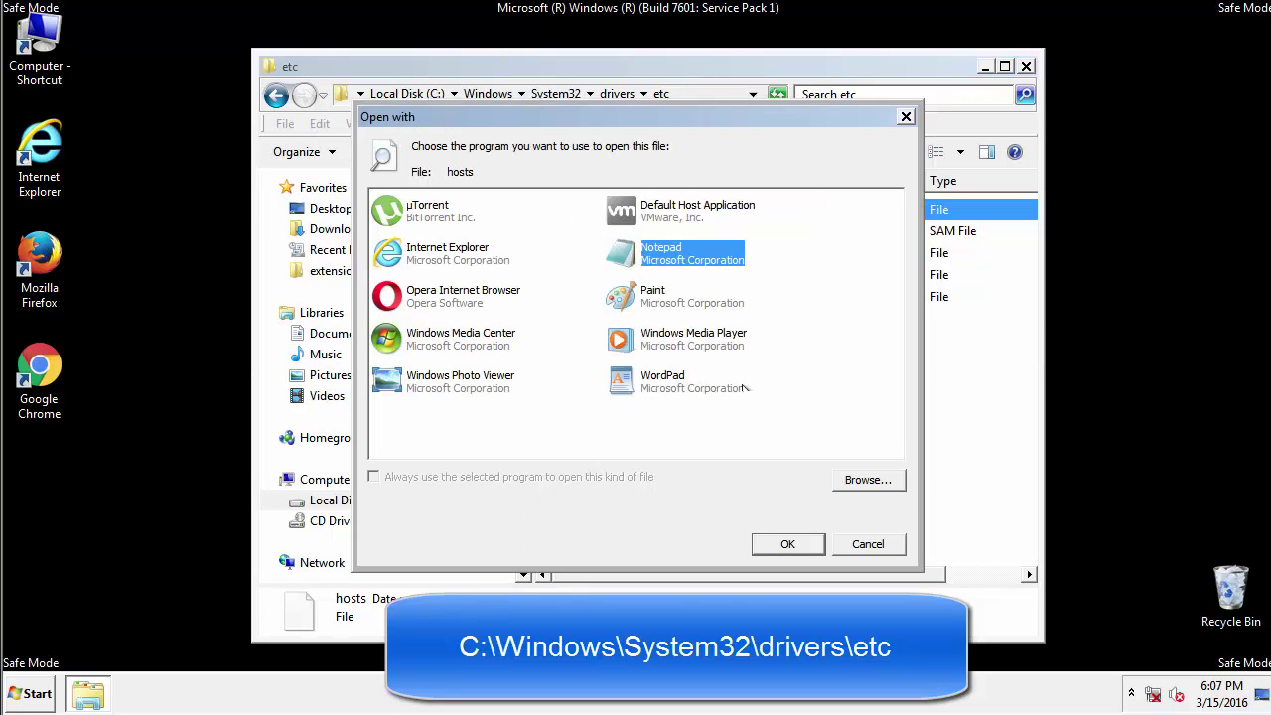
pyautogui.click(782, 538)
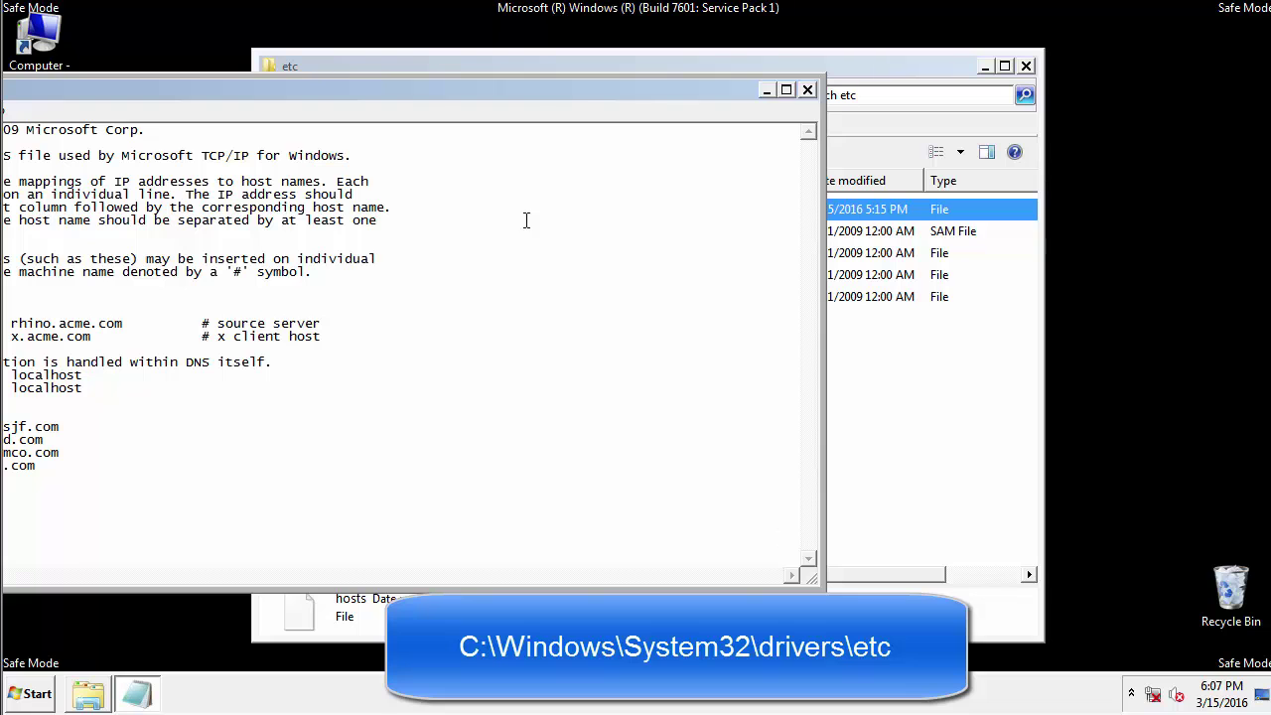
pyautogui.moveTo(519, 89); pyautogui.dragTo(809, 108)
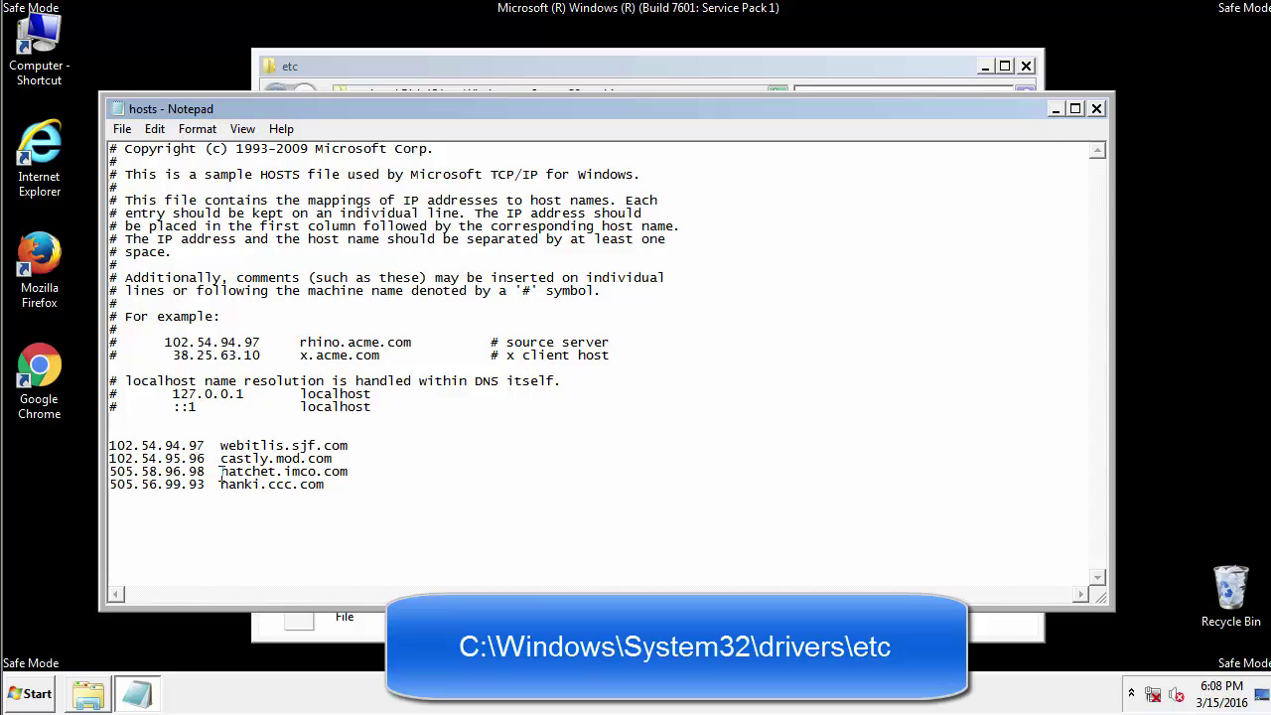
# Delete the four suspicious host entries and save the hosts file on closing.
pyautogui.click(244, 395)
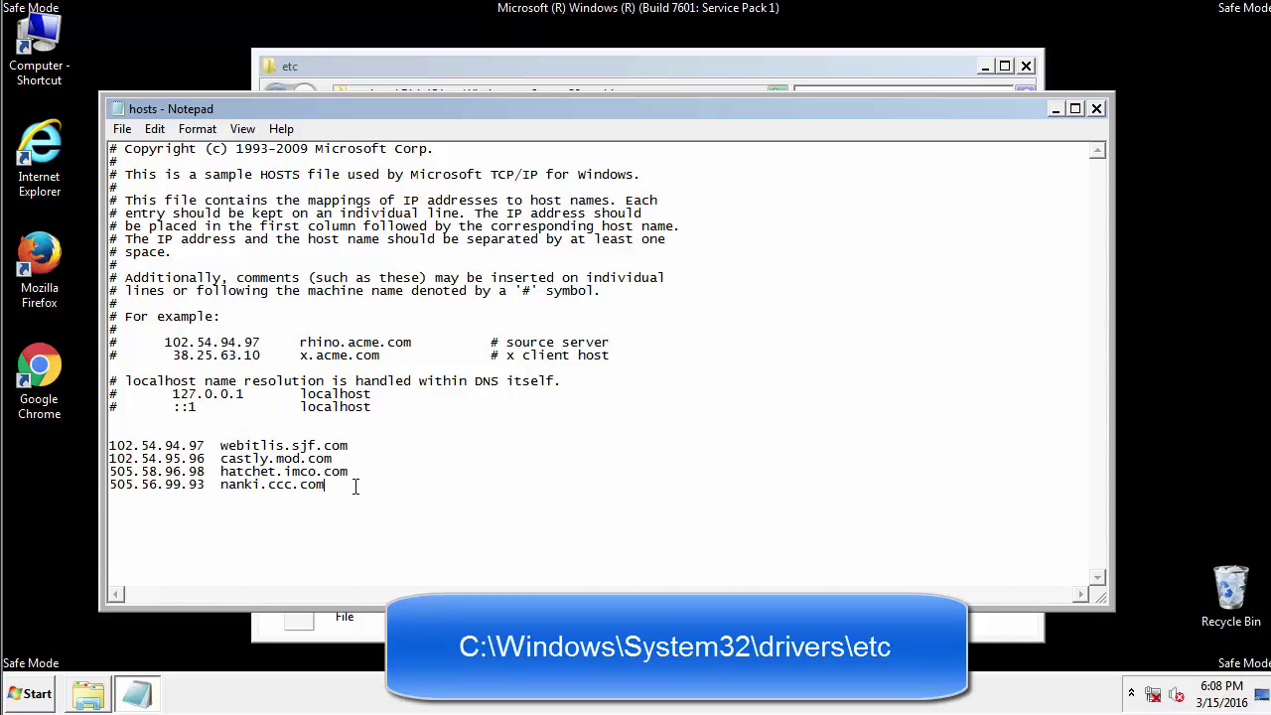
pyautogui.moveTo(355, 486); pyautogui.dragTo(111, 446)
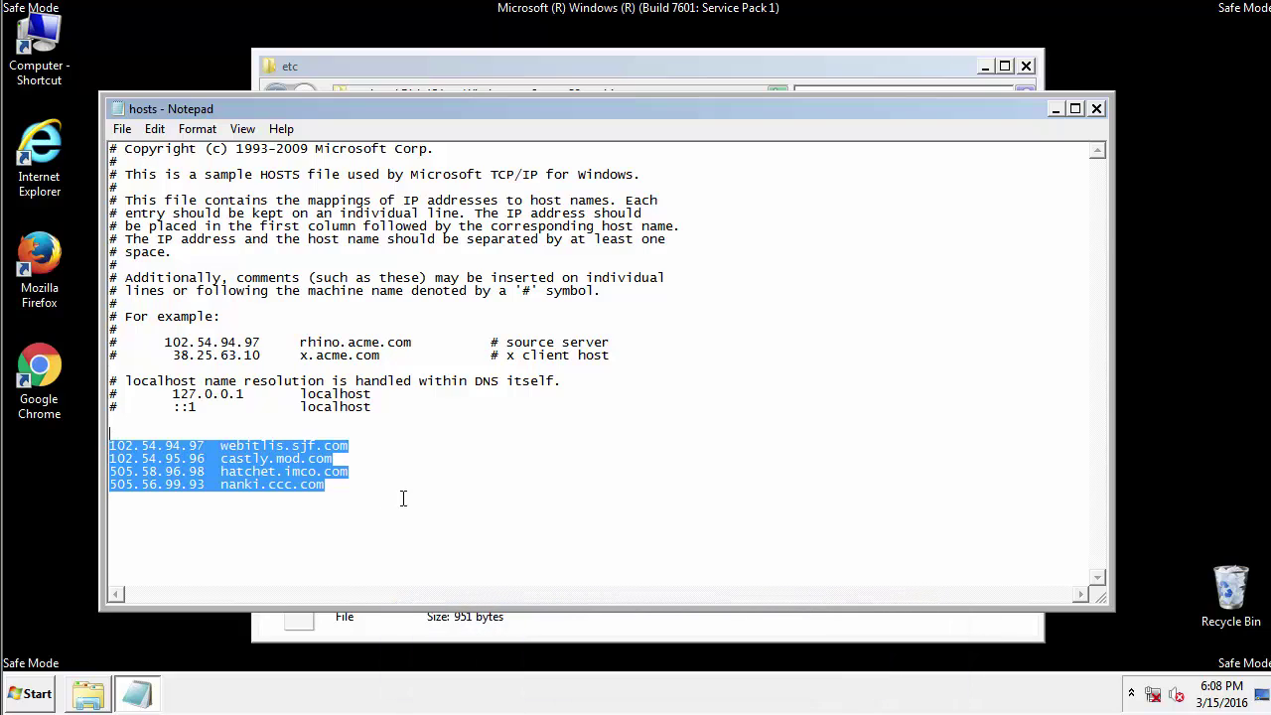
pyautogui.press('Delete')
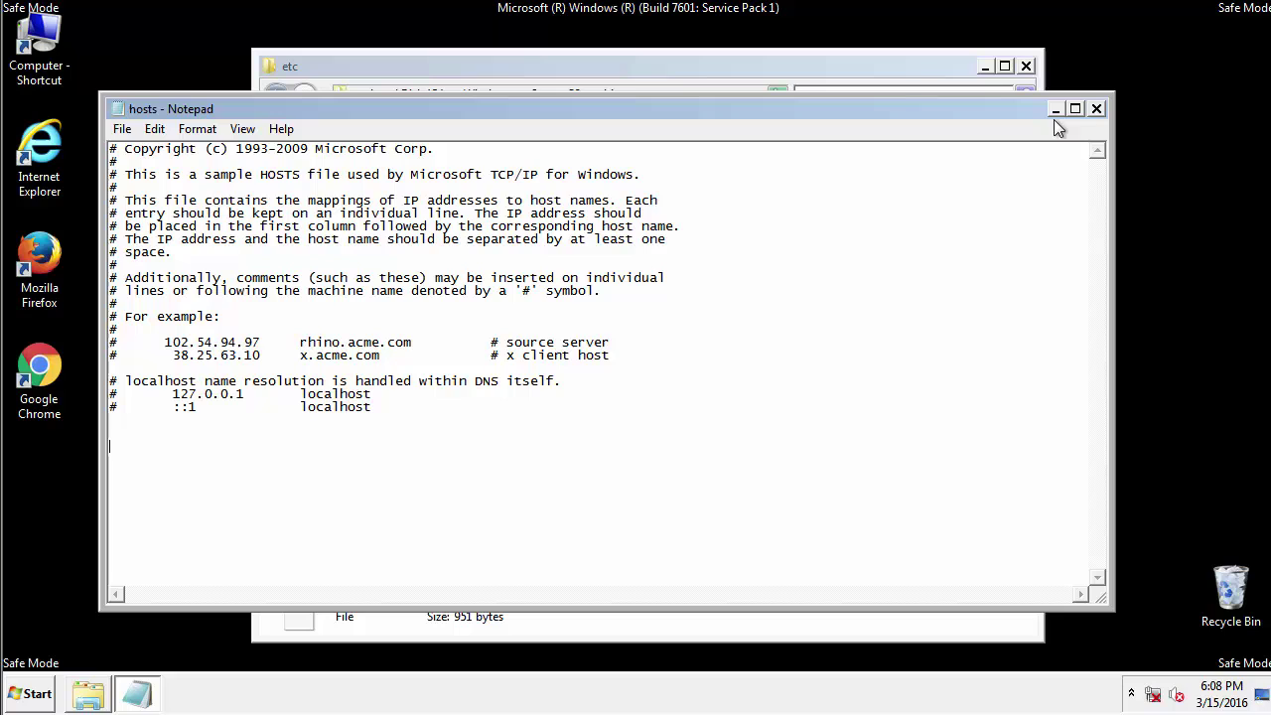
pyautogui.click(1097, 111)
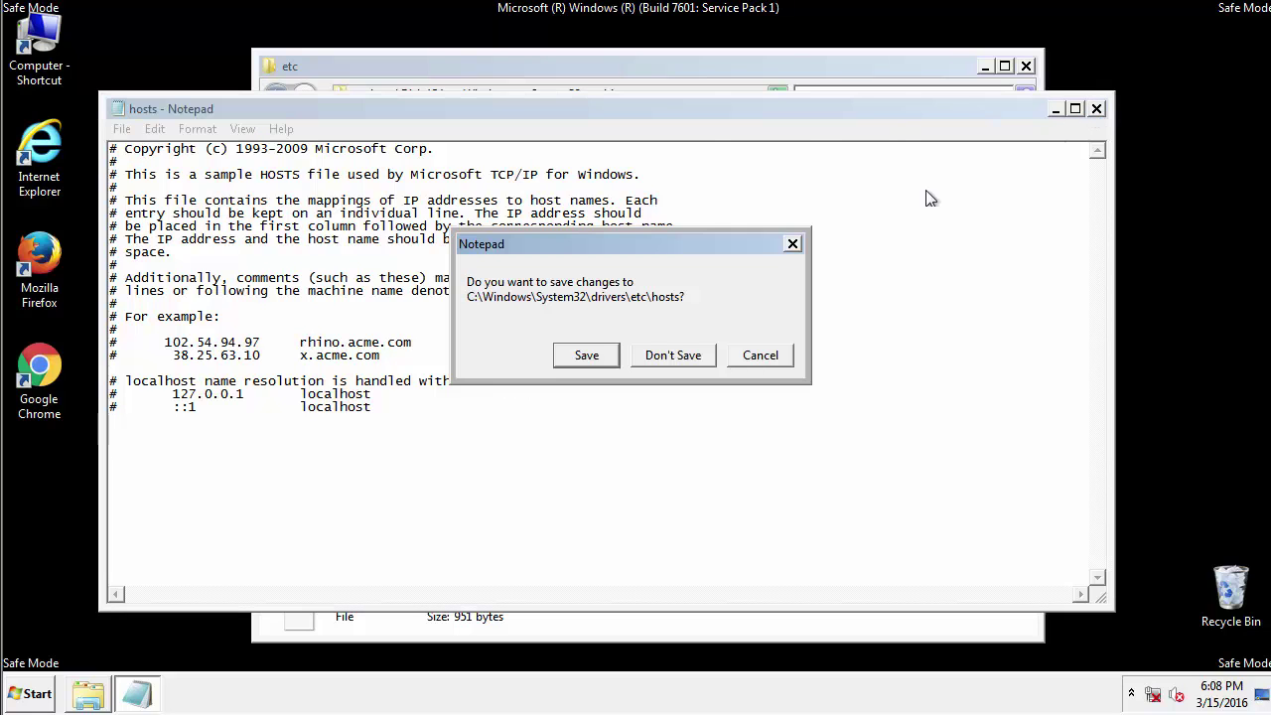
pyautogui.click(586, 356)
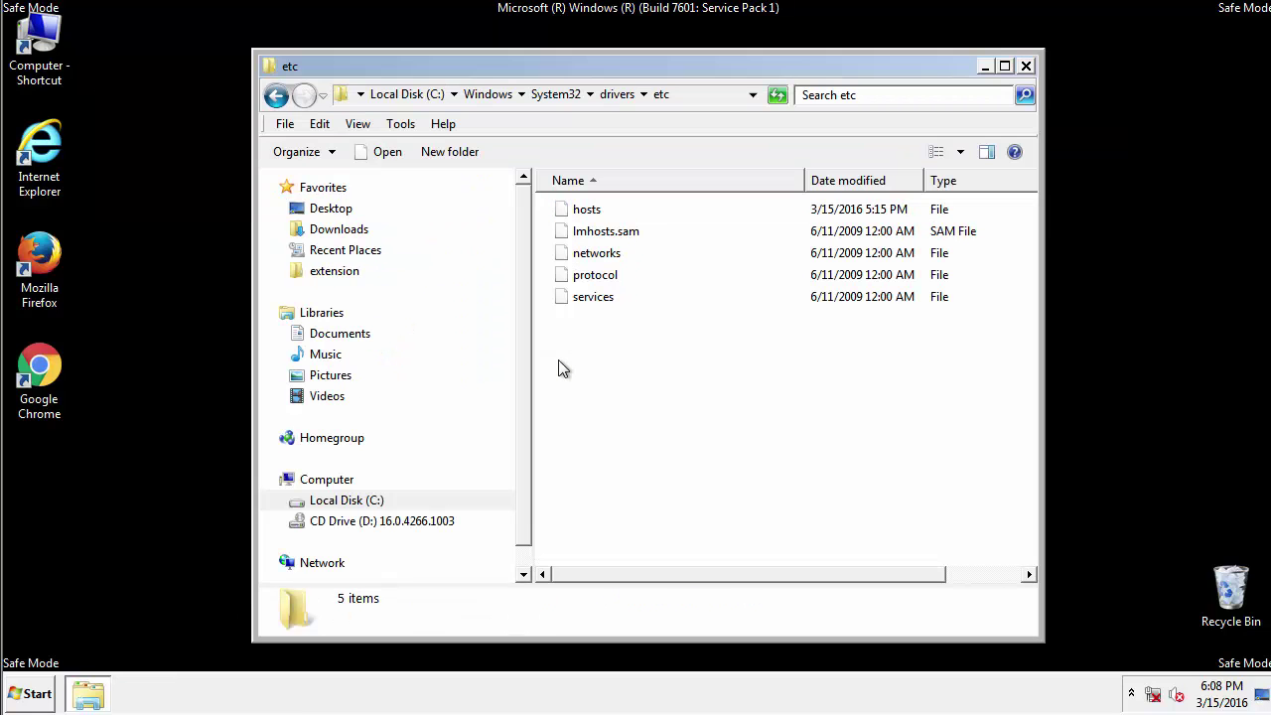
# Close the etc folder and open the Startup folder from All Programs.
pyautogui.click(1024, 65)
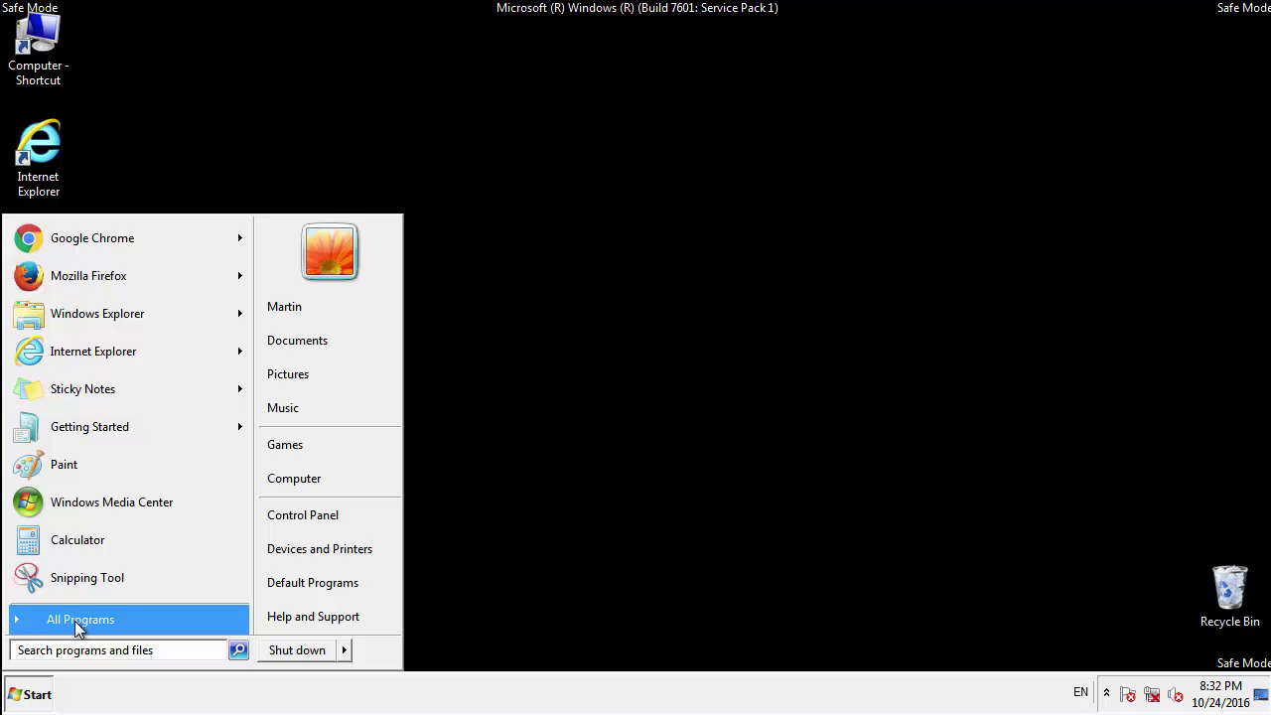
pyautogui.click(80, 624)
pyautogui.rightClick(50, 549)
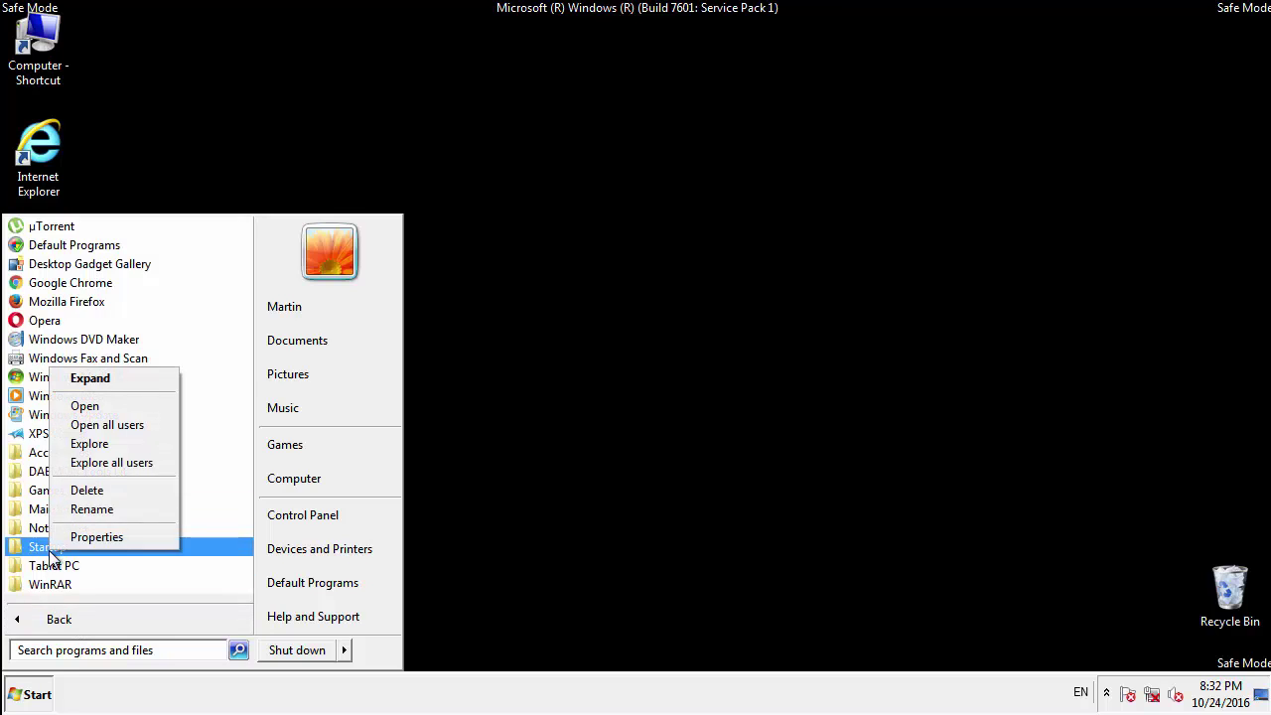
pyautogui.click(84, 405)
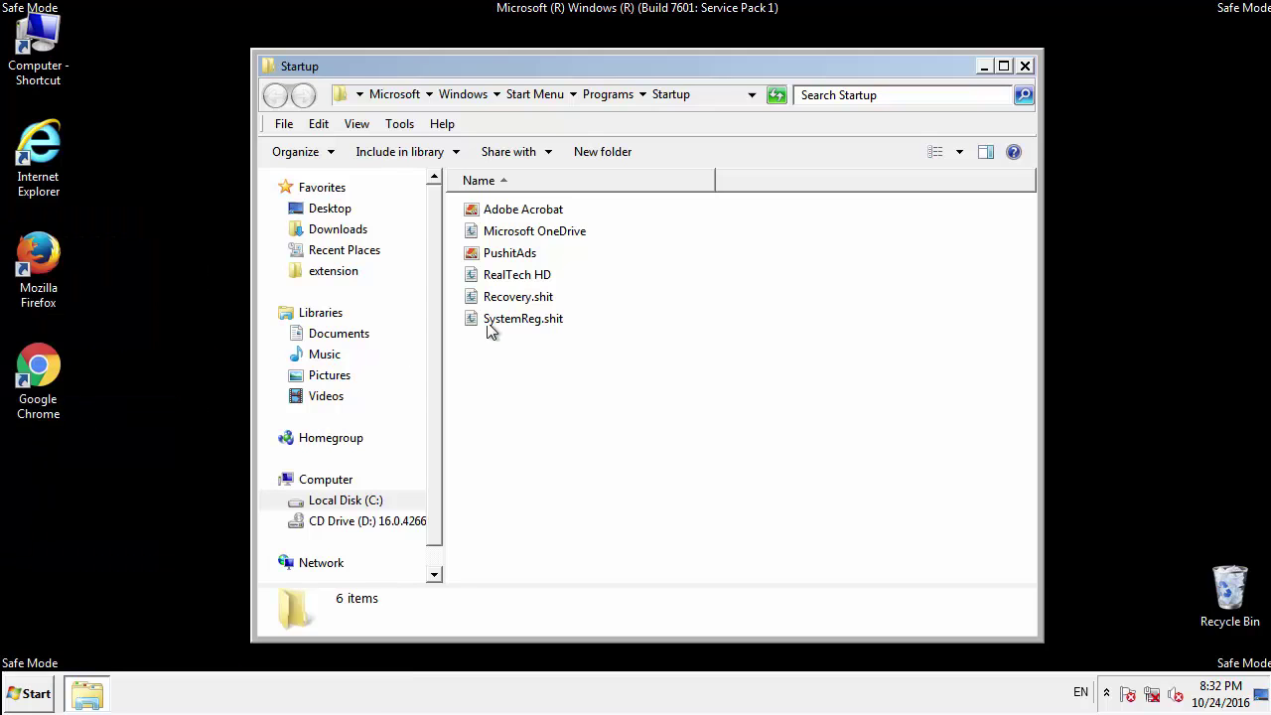
pyautogui.click(512, 230)
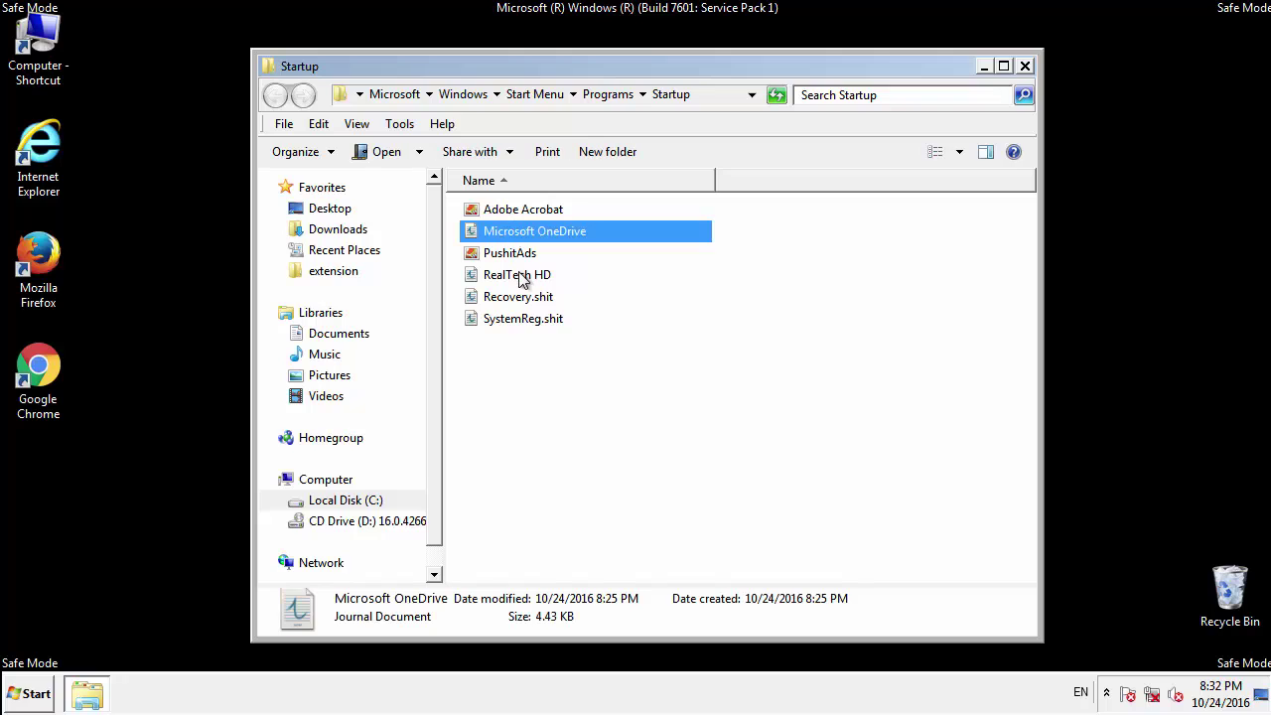
# Delete PushitAds, Recovery.shit and SystemReg.shit to the Recycle Bin and close the folder.
pyautogui.click(501, 256)
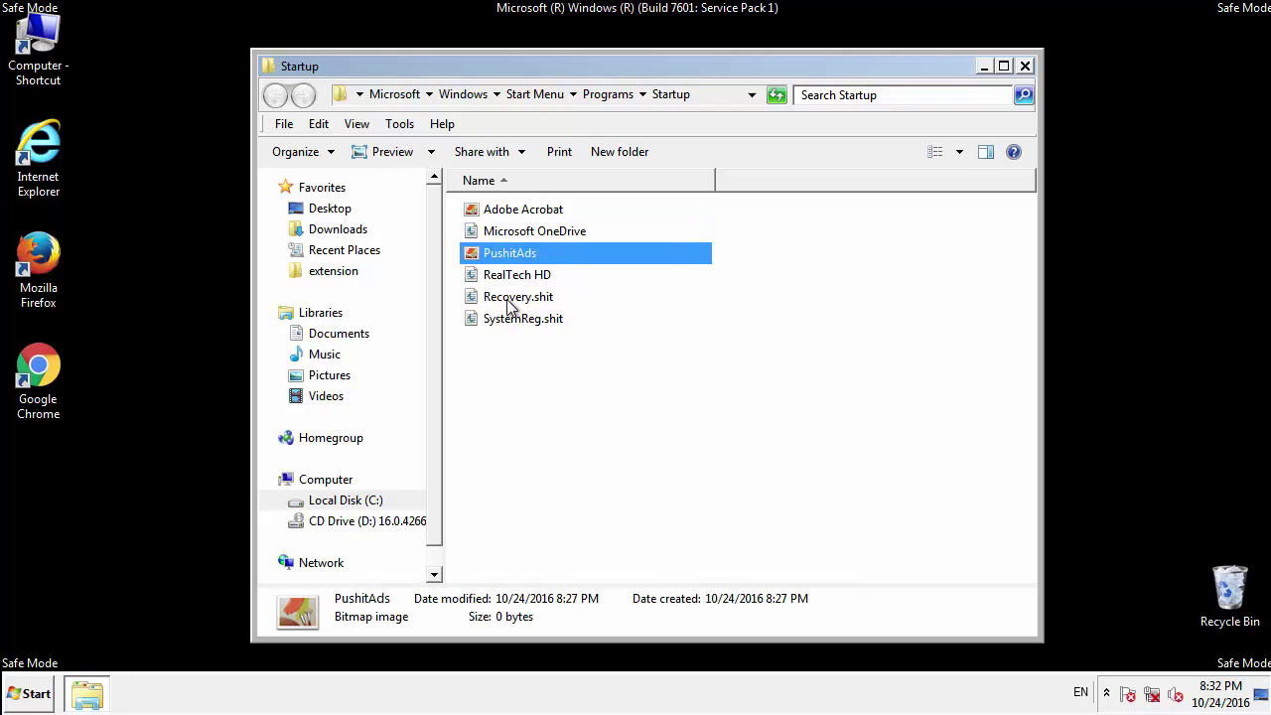
pyautogui.keyDown('ctrl'); pyautogui.click(509, 300); pyautogui.keyUp('ctrl')
pyautogui.keyDown('ctrl'); pyautogui.click(509, 320); pyautogui.keyUp('ctrl')
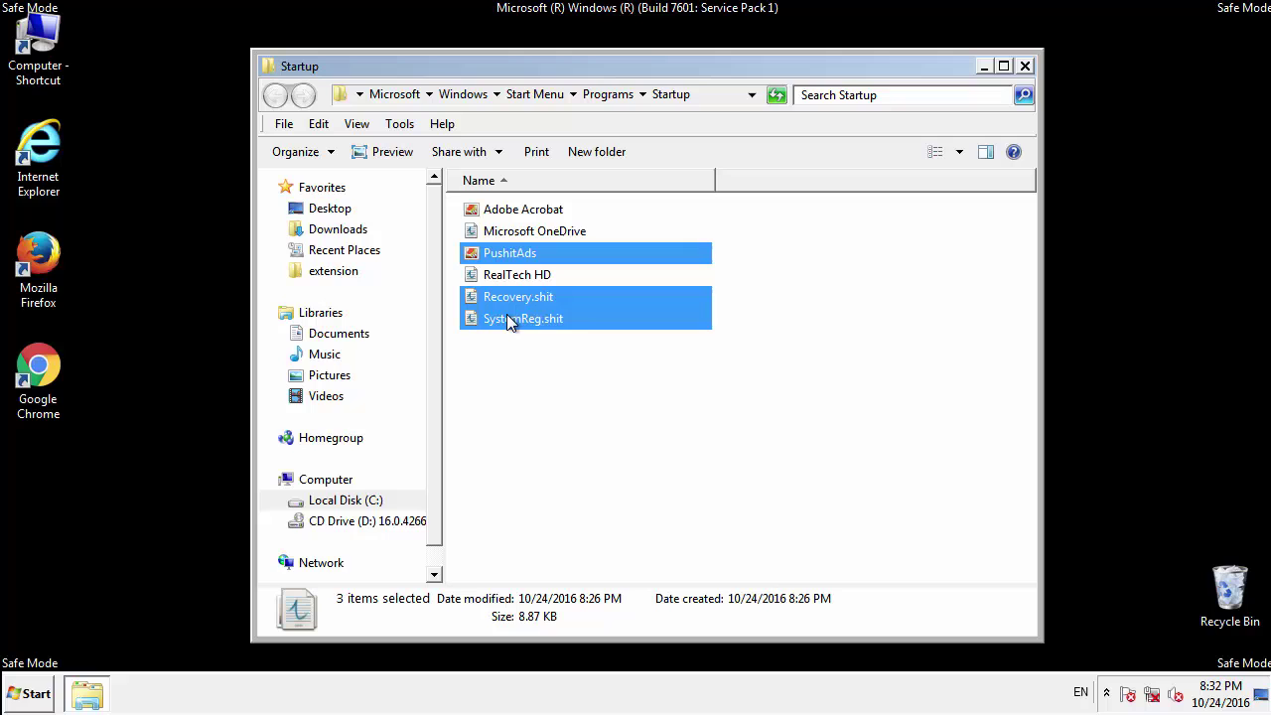
pyautogui.rightClick(509, 319)
pyautogui.click(606, 549)
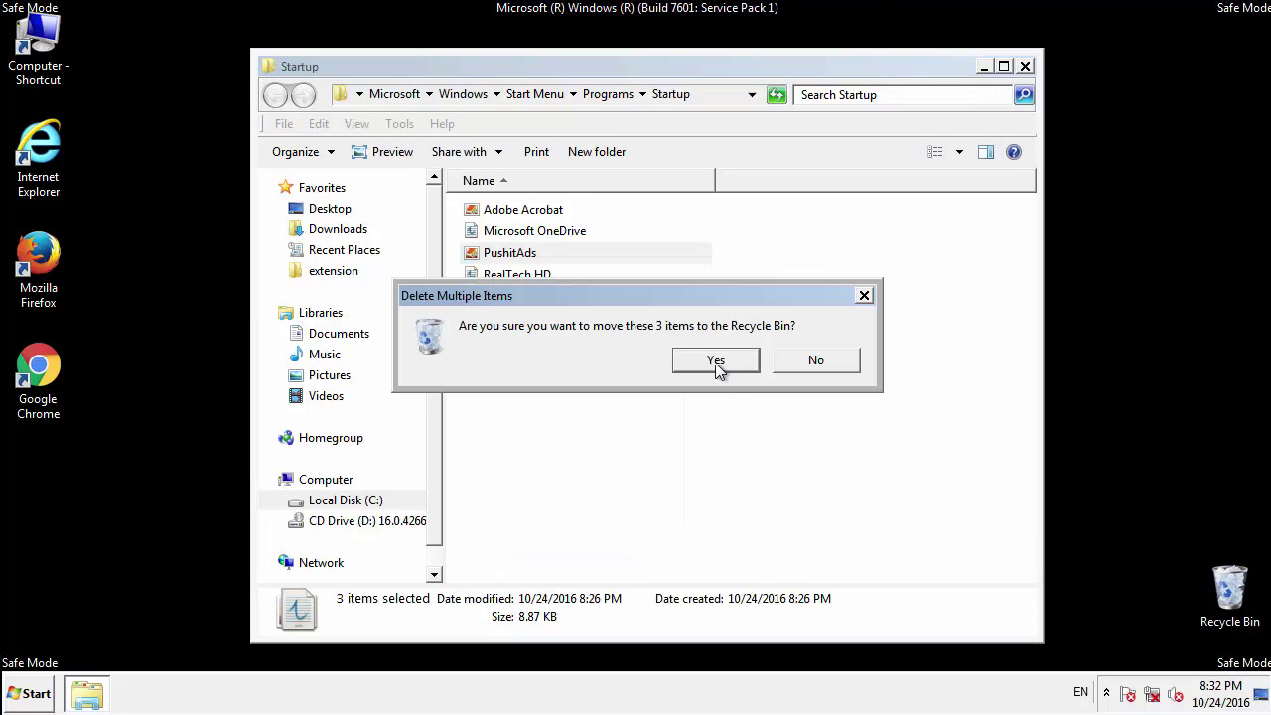
pyautogui.click(725, 364)
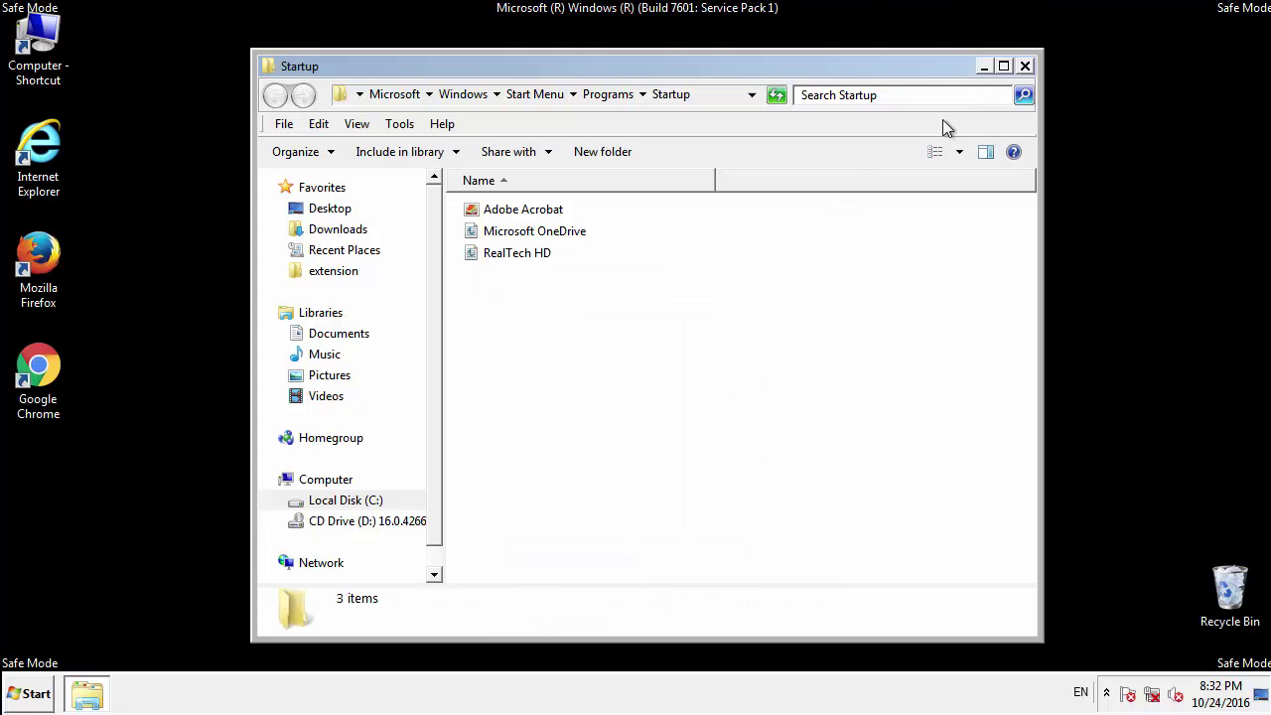
pyautogui.click(1023, 66)
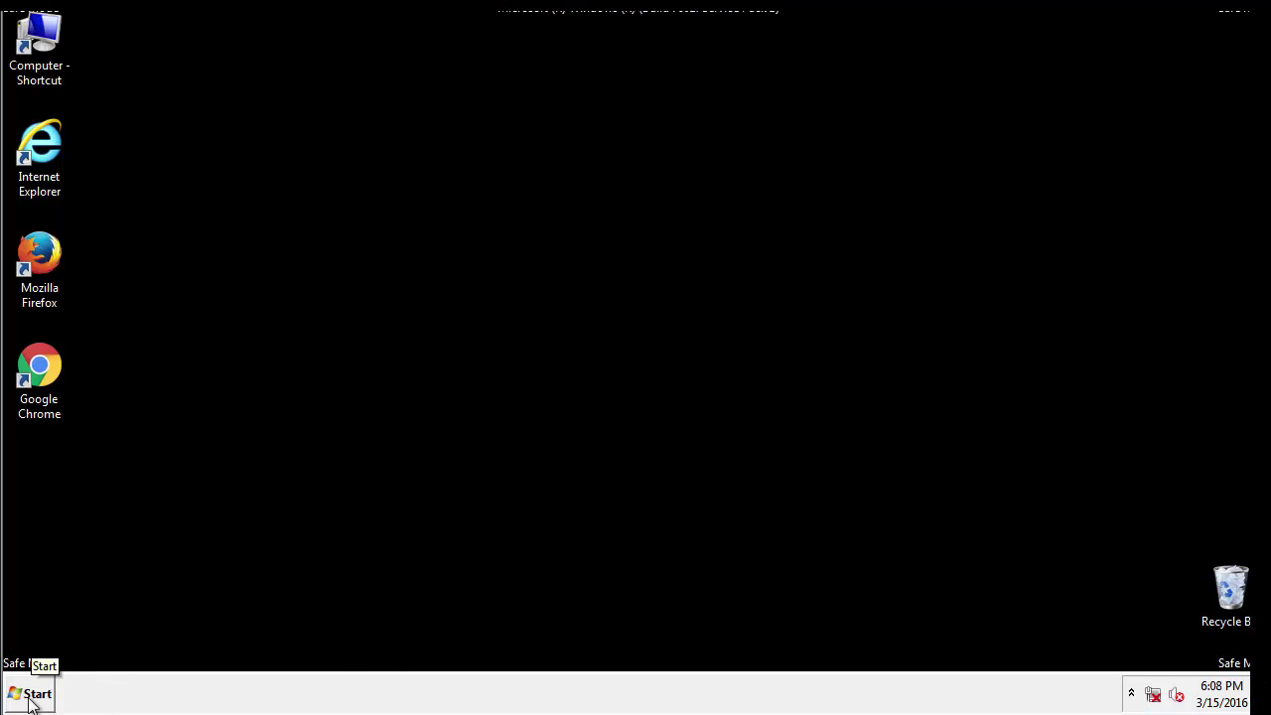
# Launch regedit and expand HKEY_LOCAL_MACHINE\SOFTWARE.
pyautogui.click(30, 696)
pyautogui.click(91, 652)
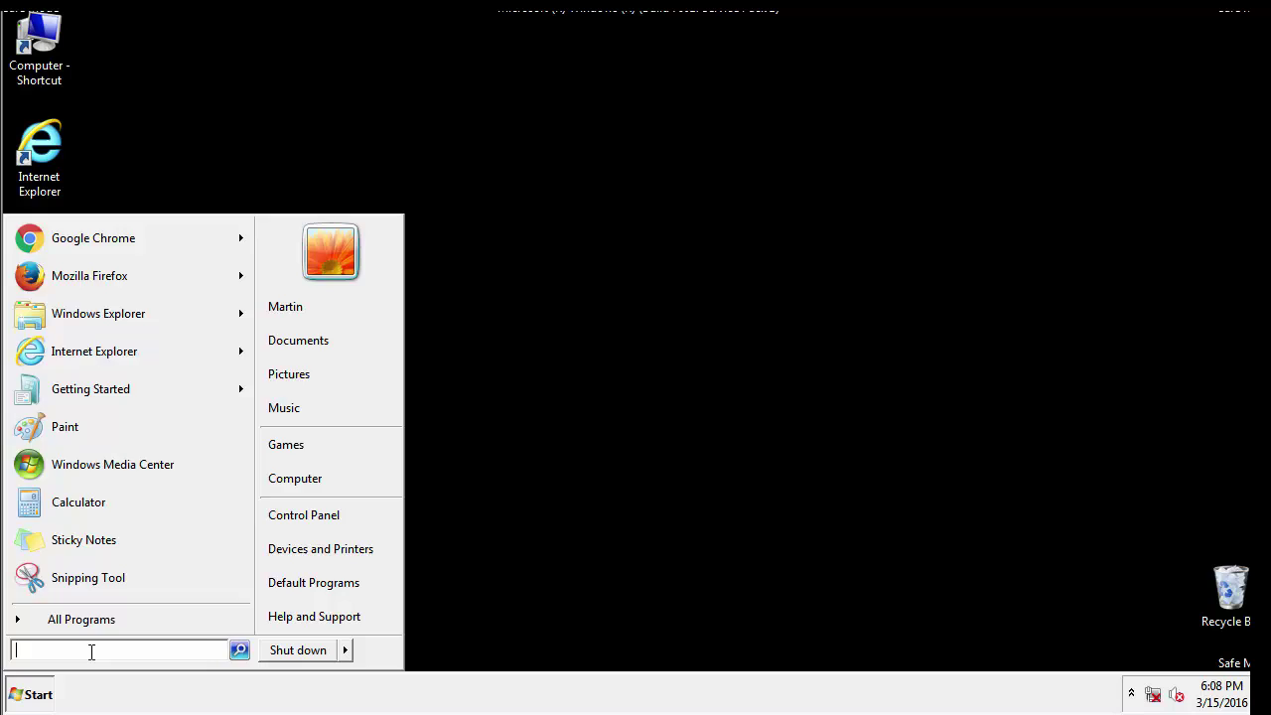
pyautogui.write('regedit')
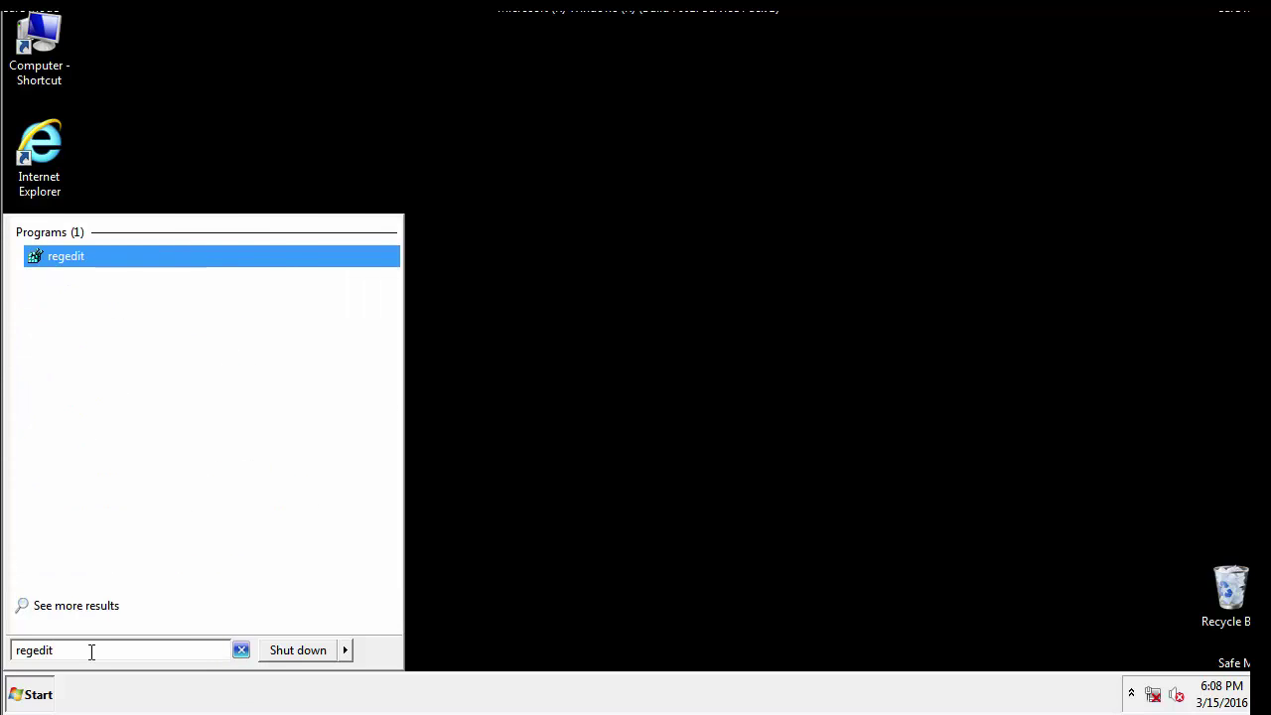
pyautogui.press('Return')
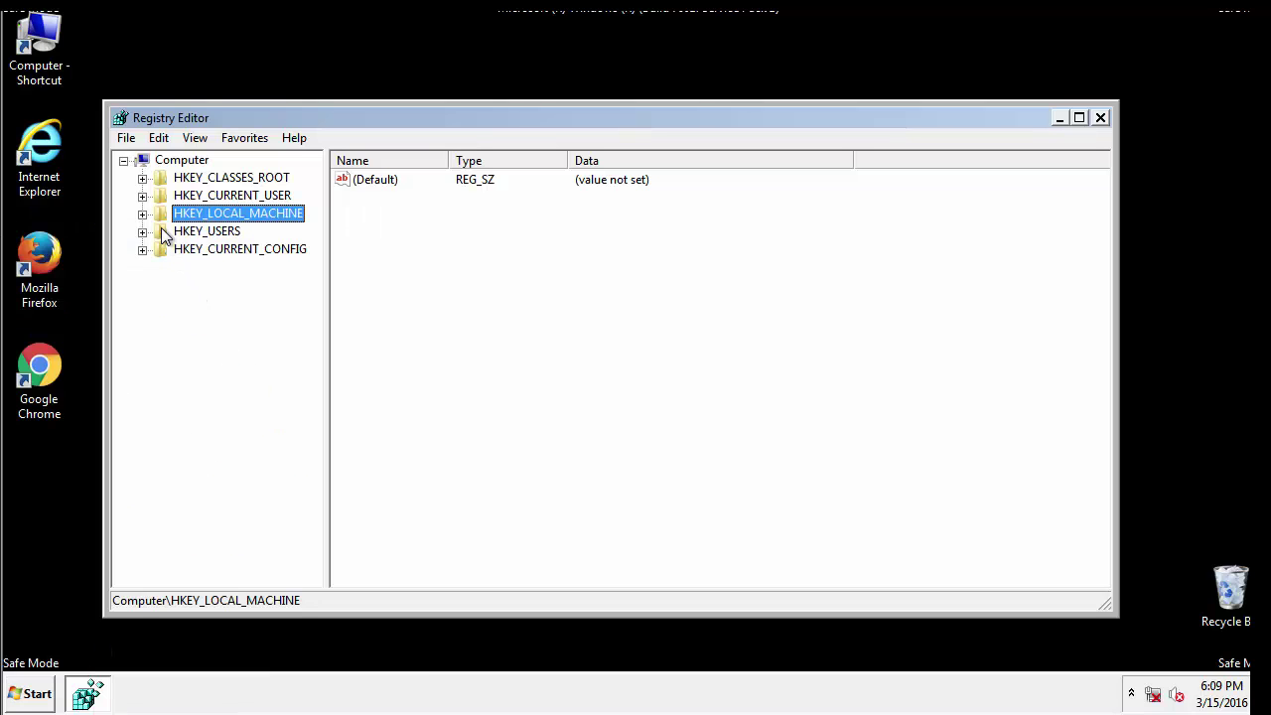
pyautogui.click(142, 214)
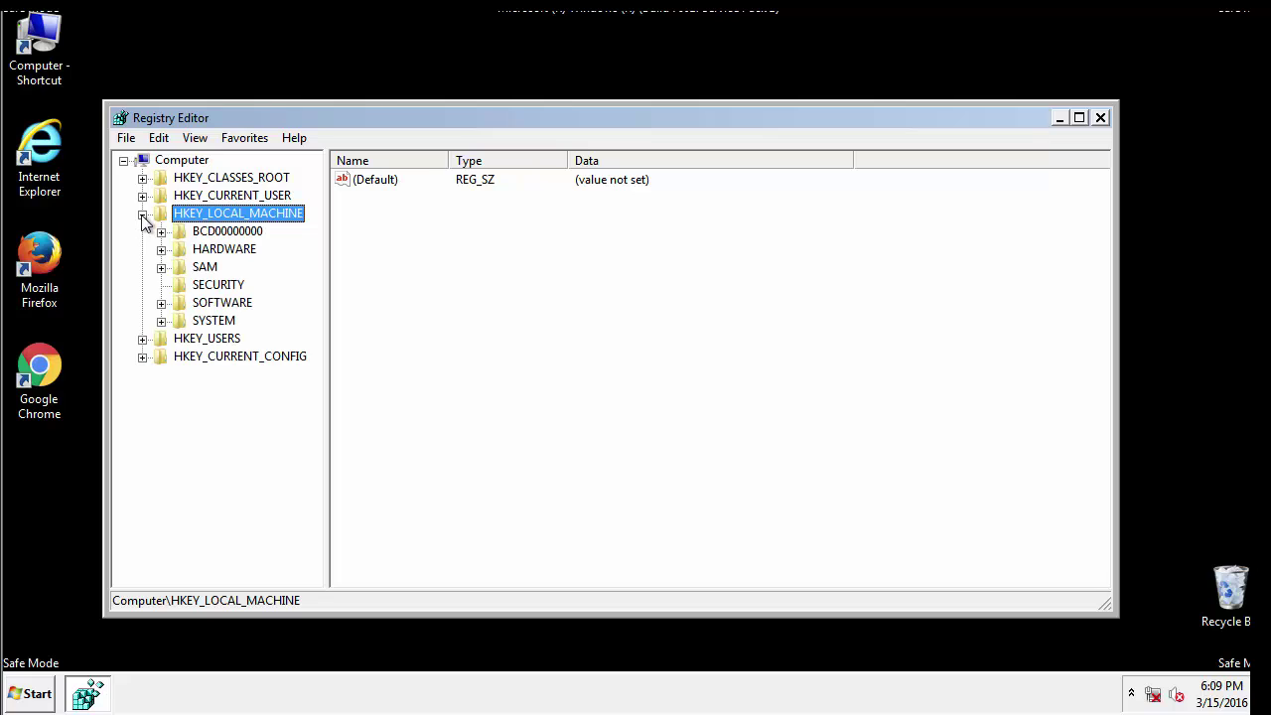
pyautogui.click(161, 303)
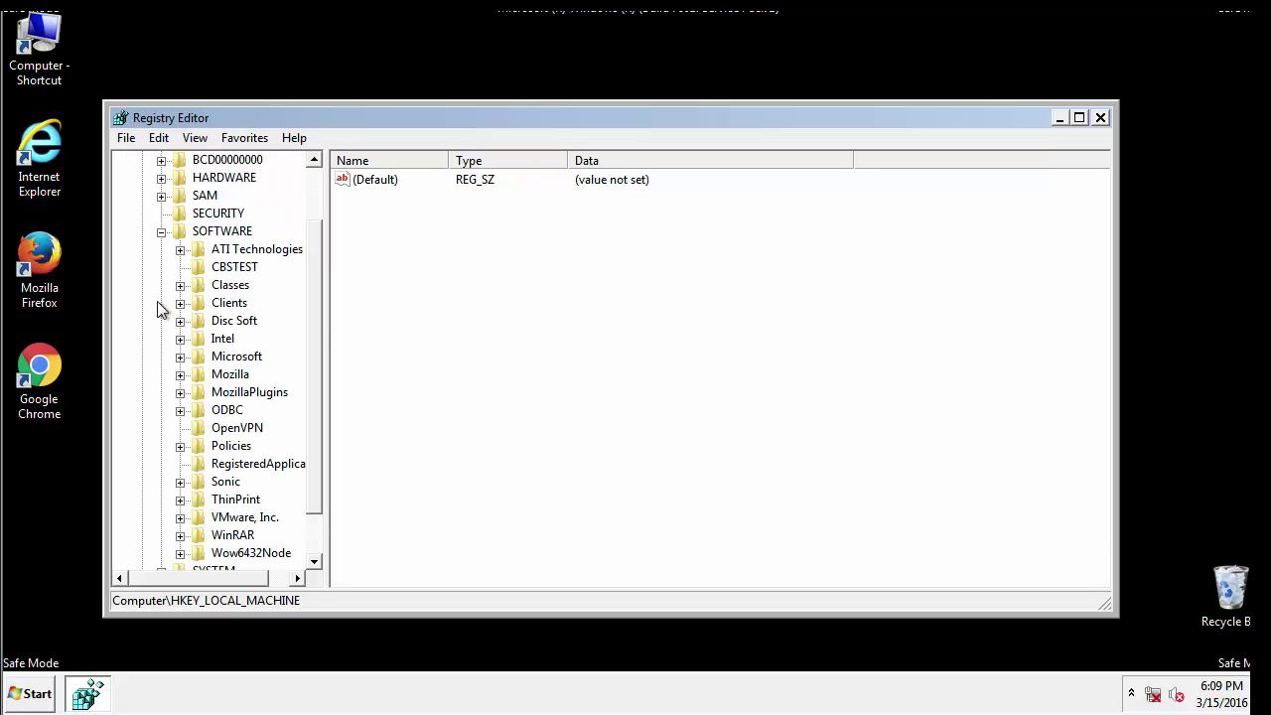
# Drill into Microsoft\Windows\CurrentVersion\Run to list the tappi.loc and VMware entries.
pyautogui.moveTo(313, 293); pyautogui.dragTo(315, 329)
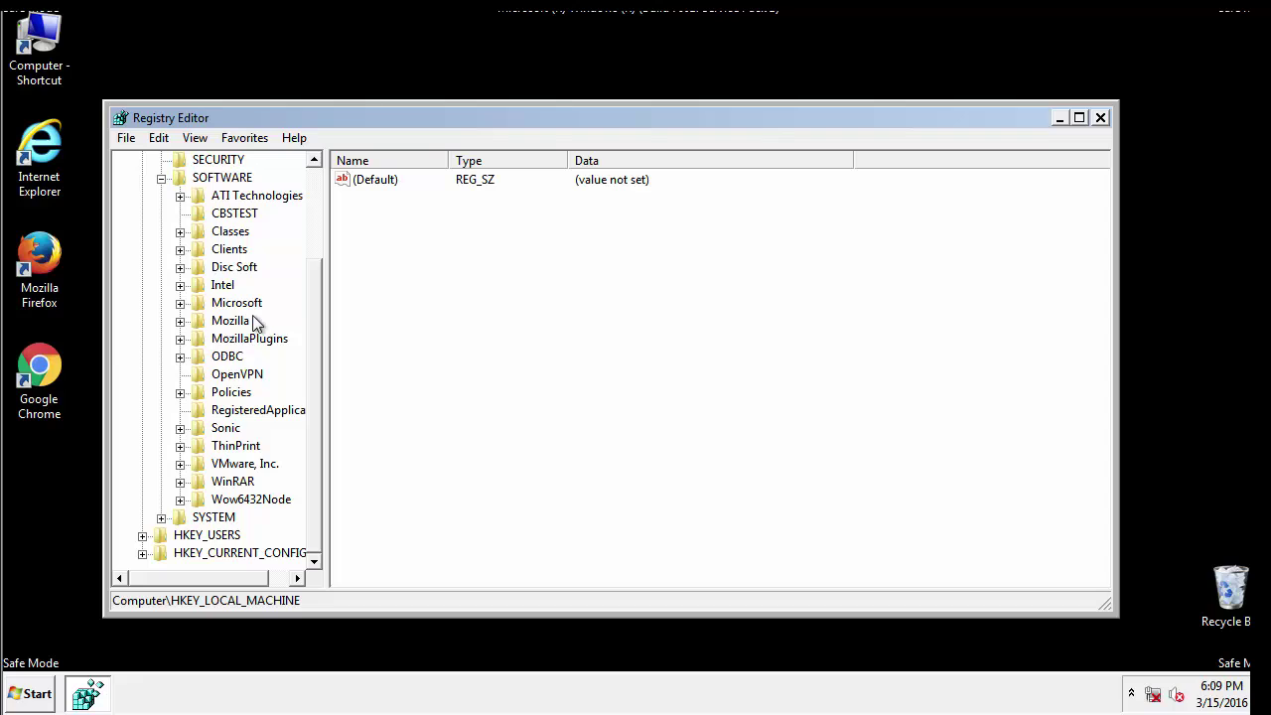
pyautogui.click(180, 303)
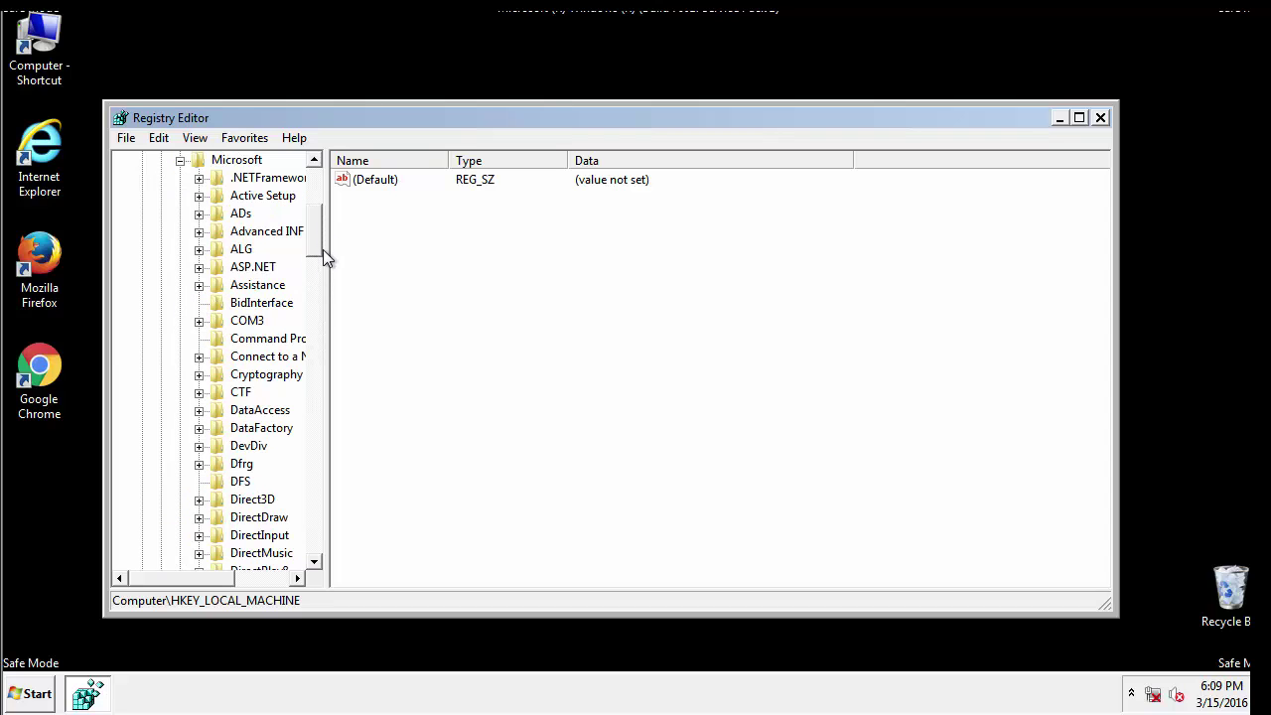
pyautogui.moveTo(313, 248); pyautogui.dragTo(317, 512)
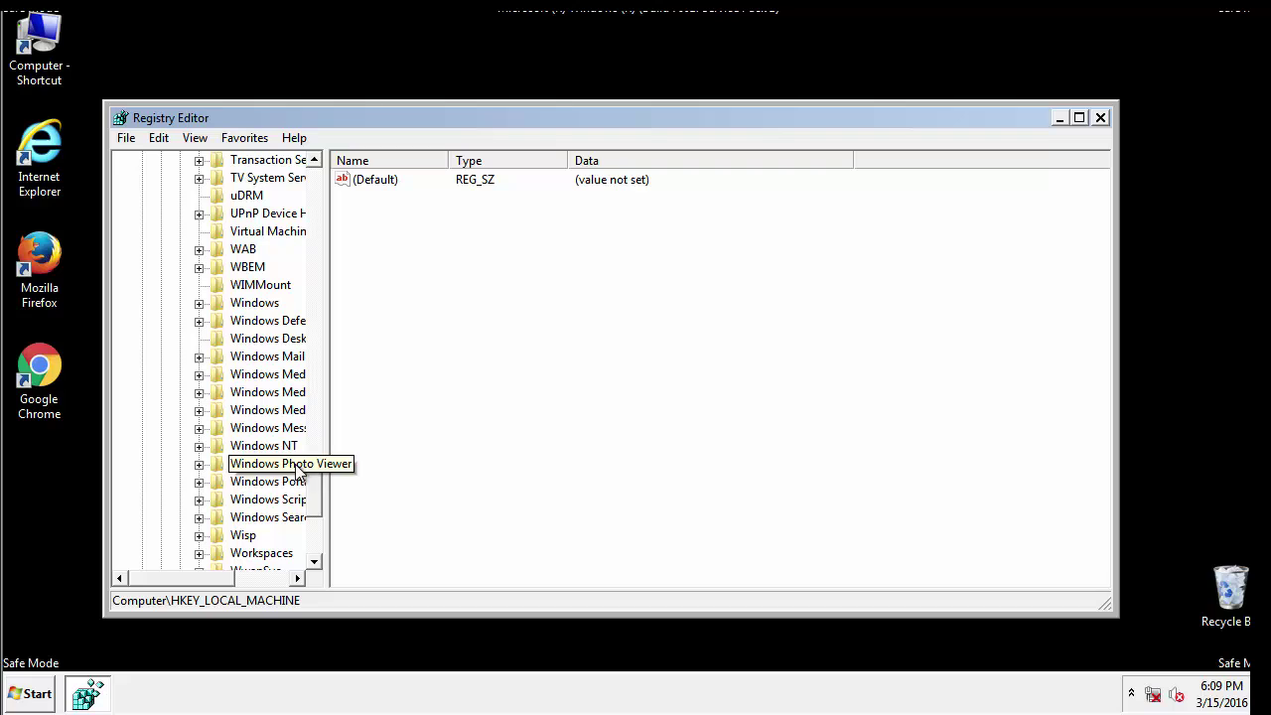
pyautogui.click(198, 303)
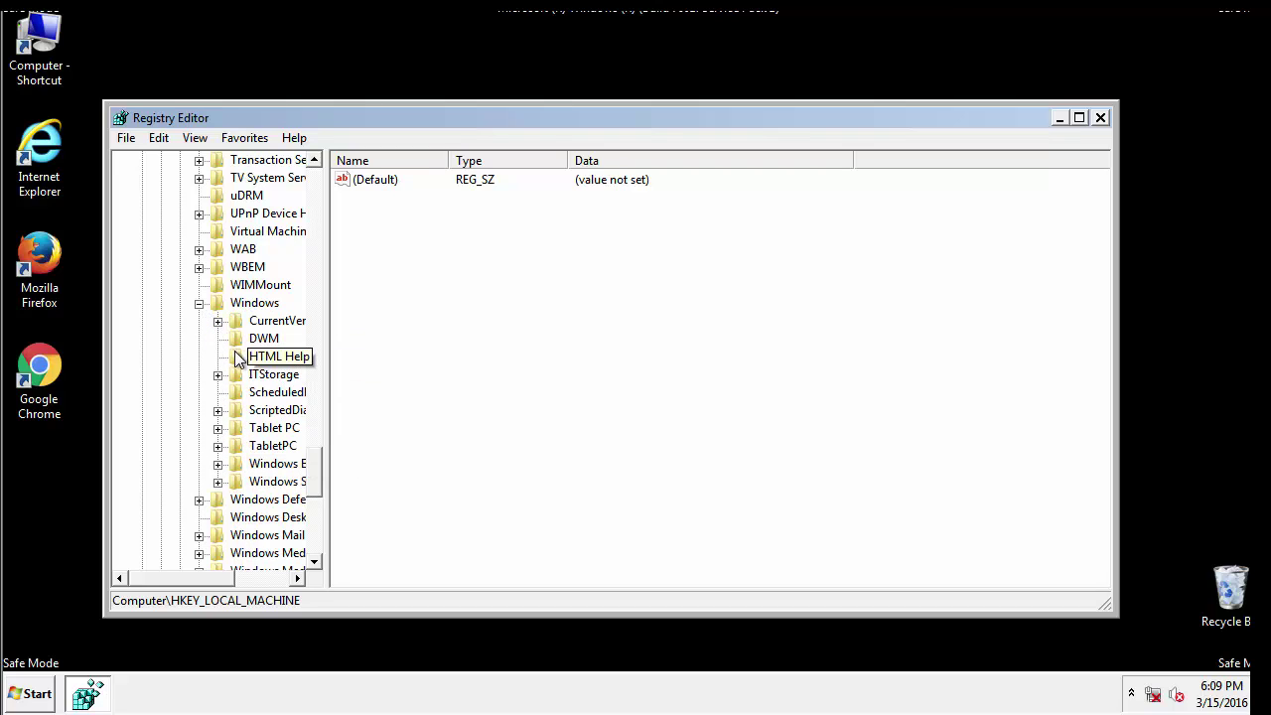
pyautogui.moveTo(174, 578); pyautogui.dragTo(204, 583)
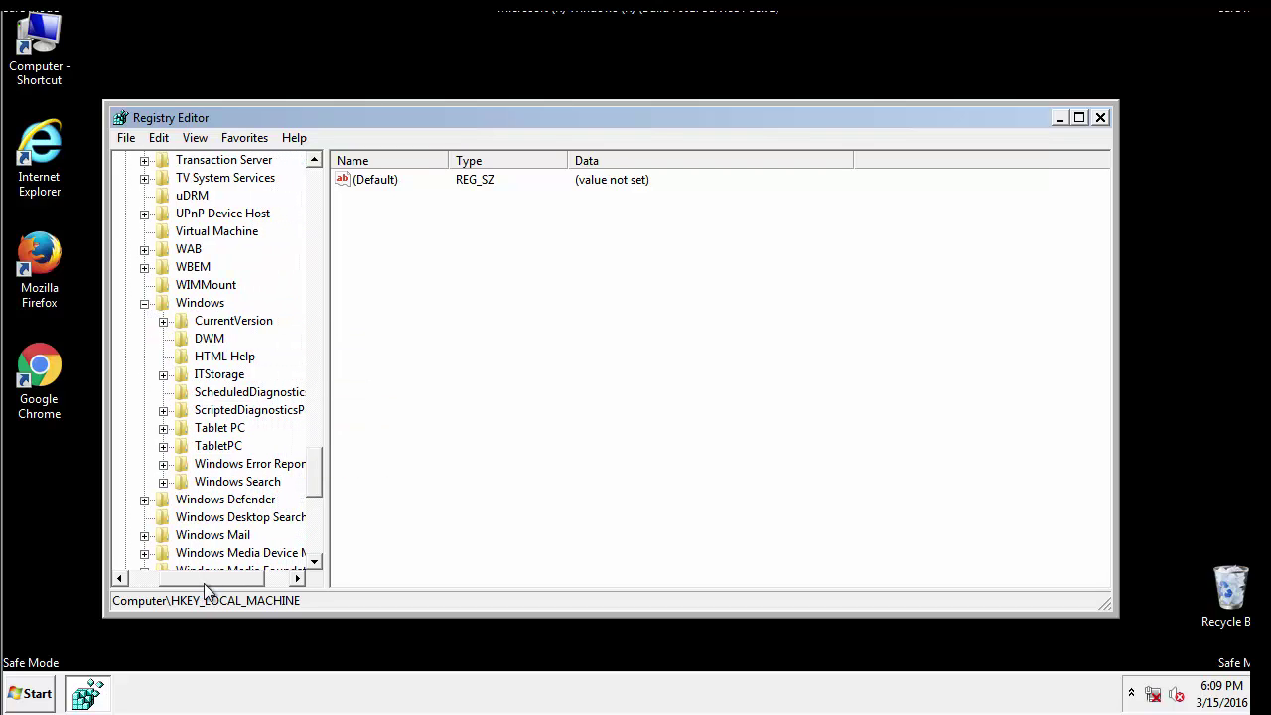
pyautogui.click(163, 321)
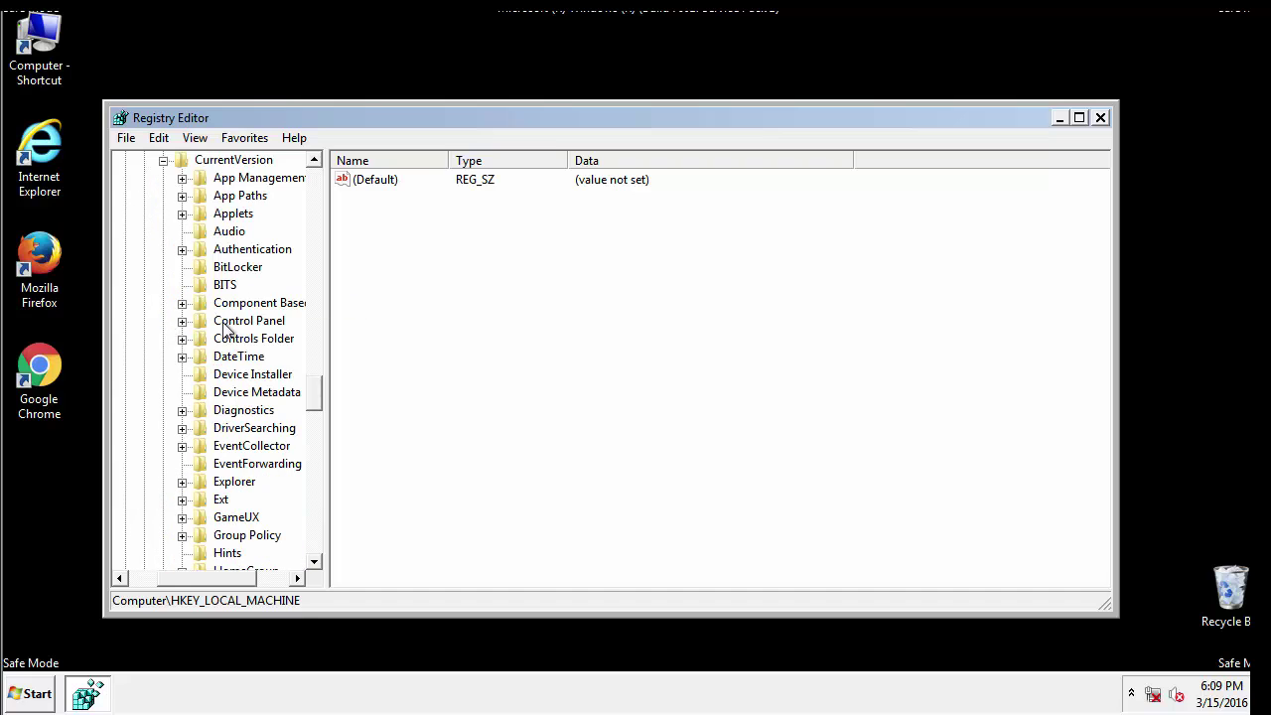
pyautogui.moveTo(318, 397)
pyautogui.mouseDown()
pyautogui.moveTo(318, 486)
pyautogui.moveTo(318, 460)
pyautogui.mouseUp()
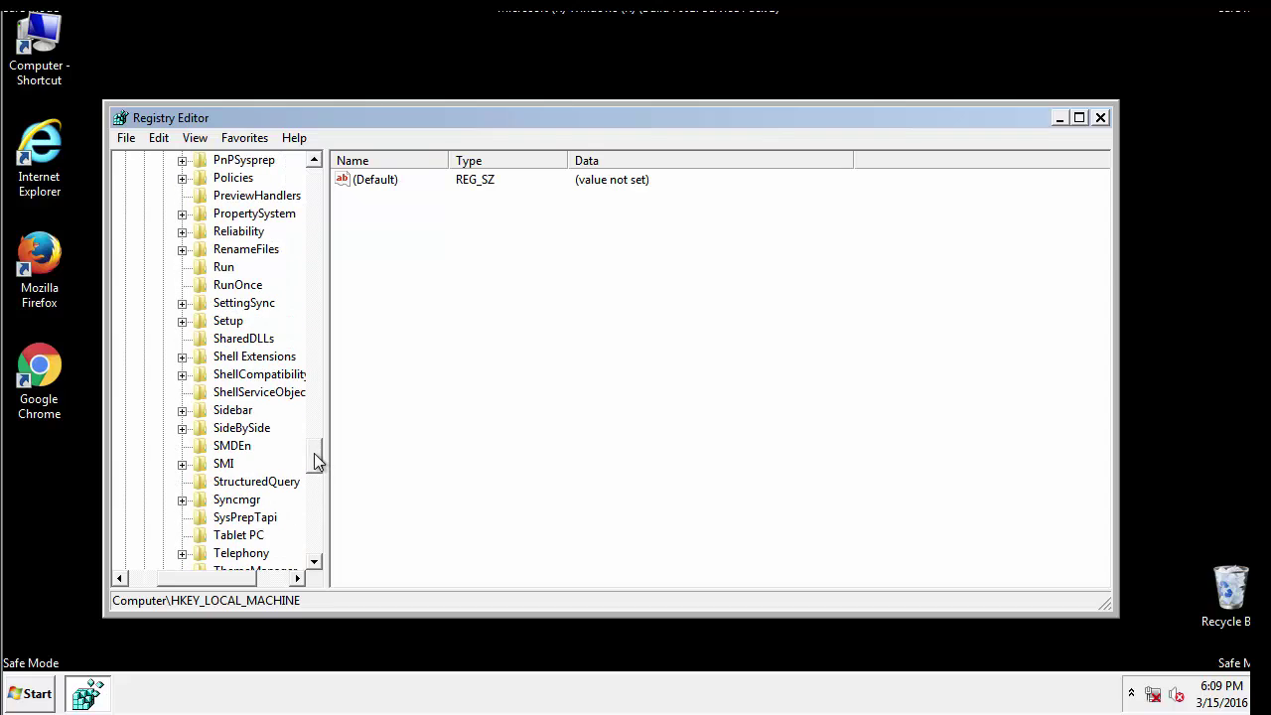
pyautogui.click(207, 274)
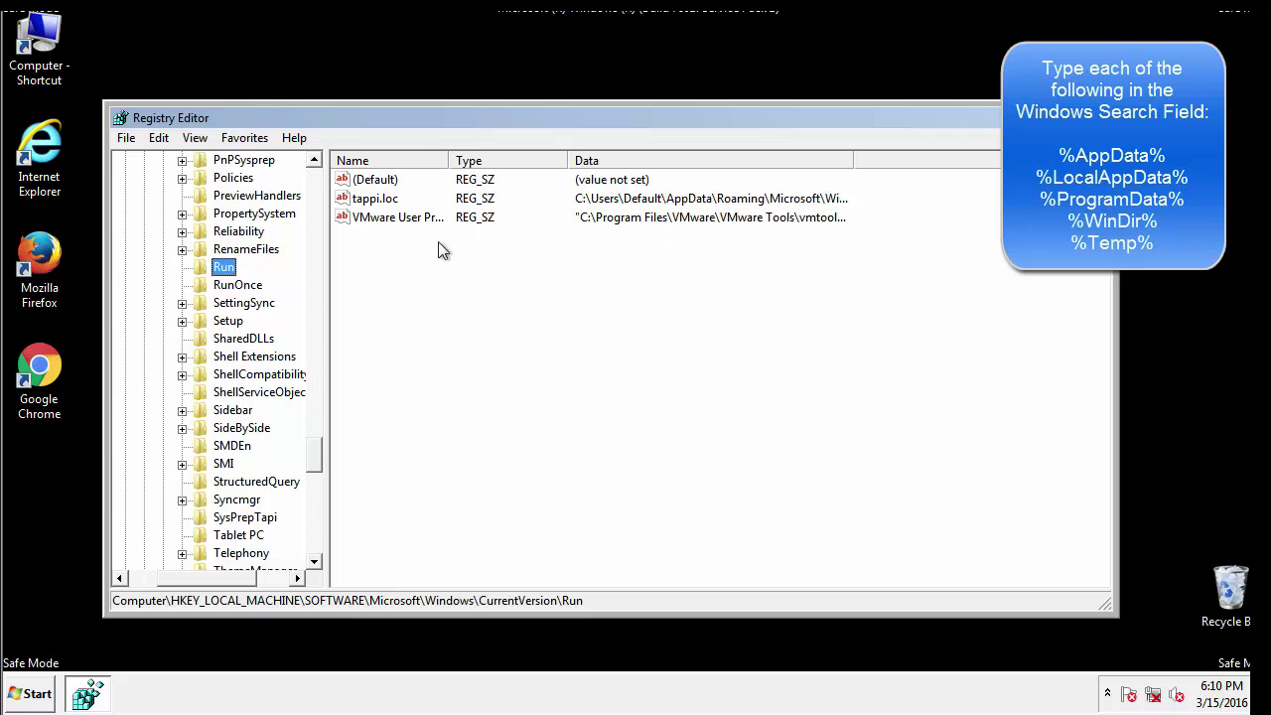
# Delete the tappi.loc value from the HKLM Run key and confirm.
pyautogui.click(376, 200)
pyautogui.rightClick(367, 200)
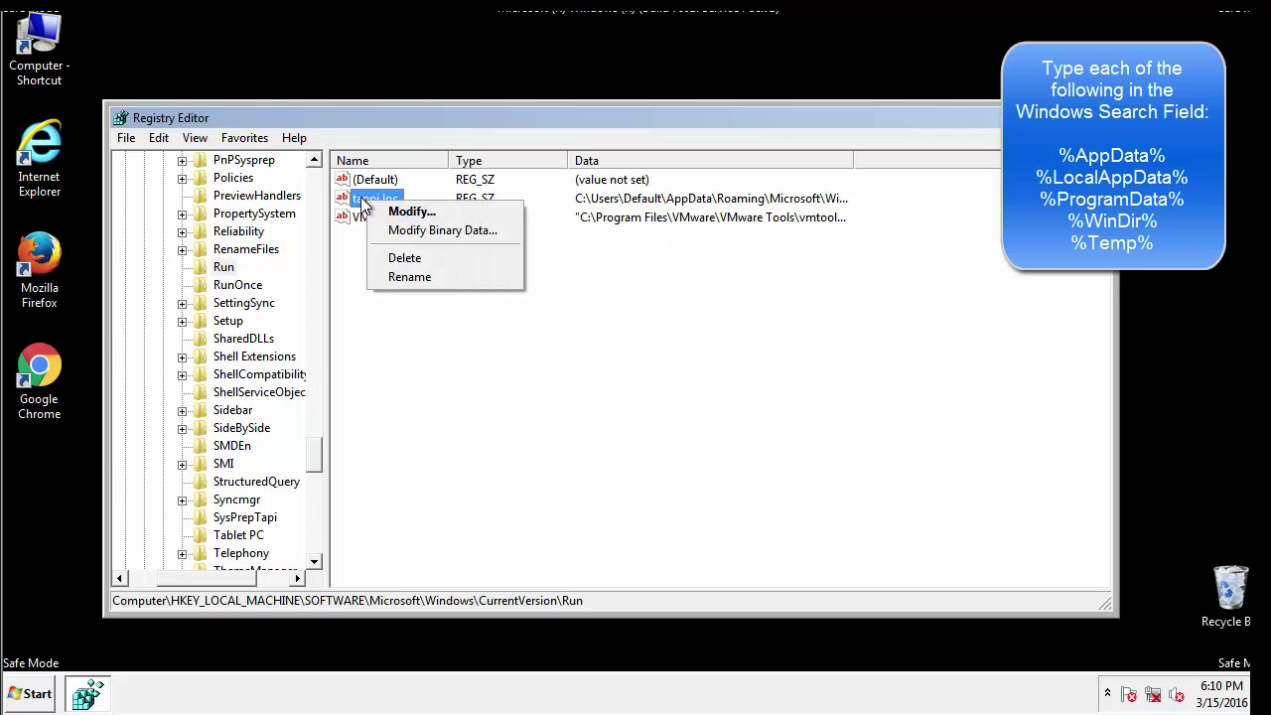
pyautogui.click(398, 256)
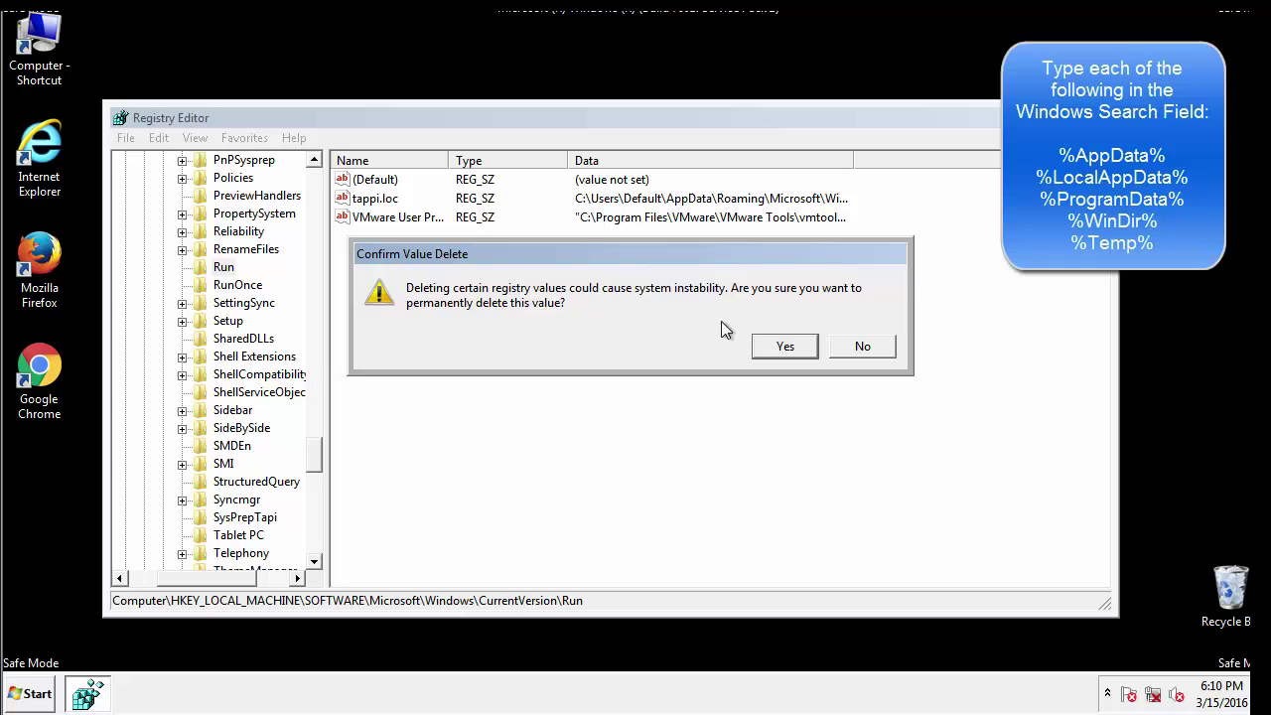
pyautogui.click(771, 346)
pyautogui.moveTo(314, 456); pyautogui.dragTo(312, 551)
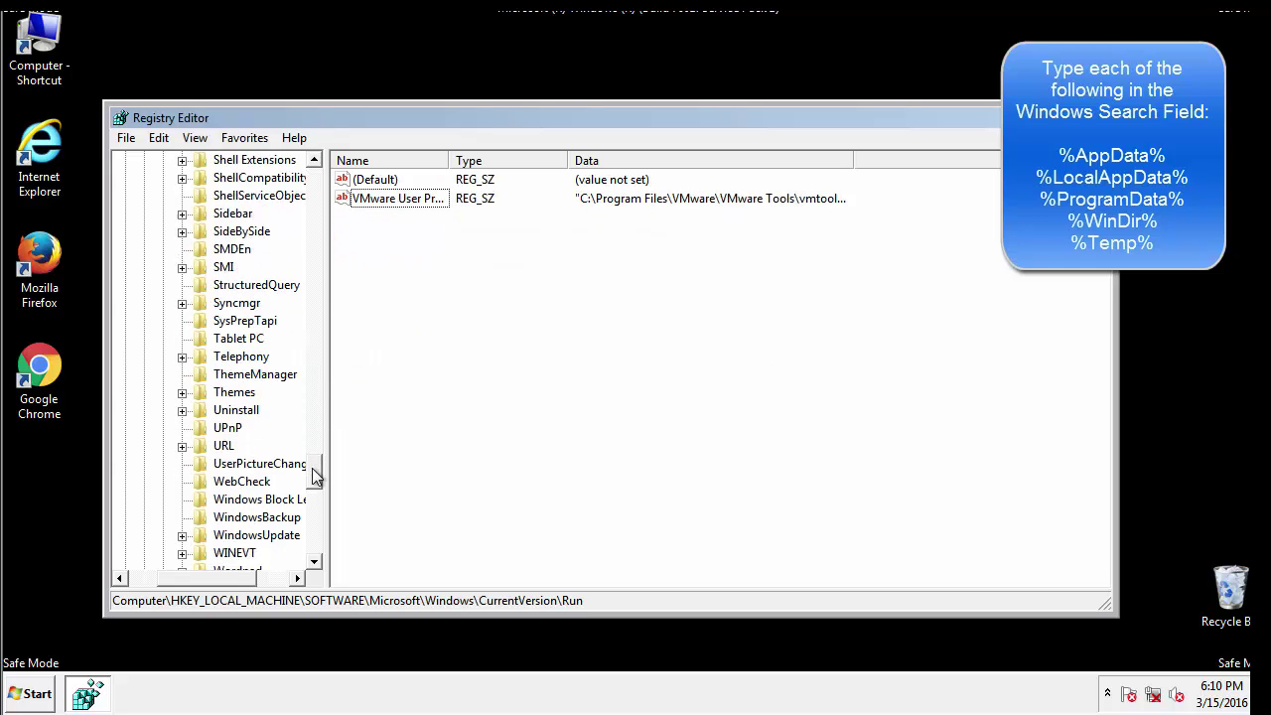
pyautogui.moveTo(212, 573); pyautogui.dragTo(172, 582)
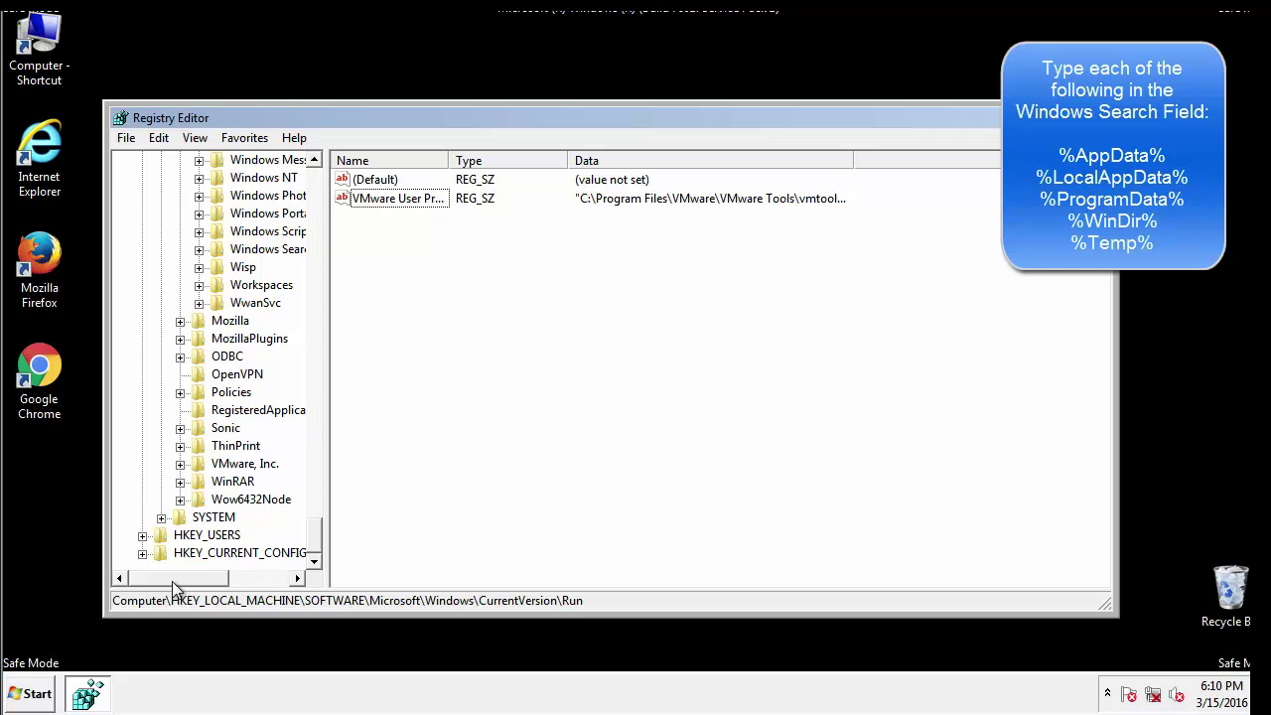
pyautogui.moveTo(314, 536); pyautogui.dragTo(328, 203)
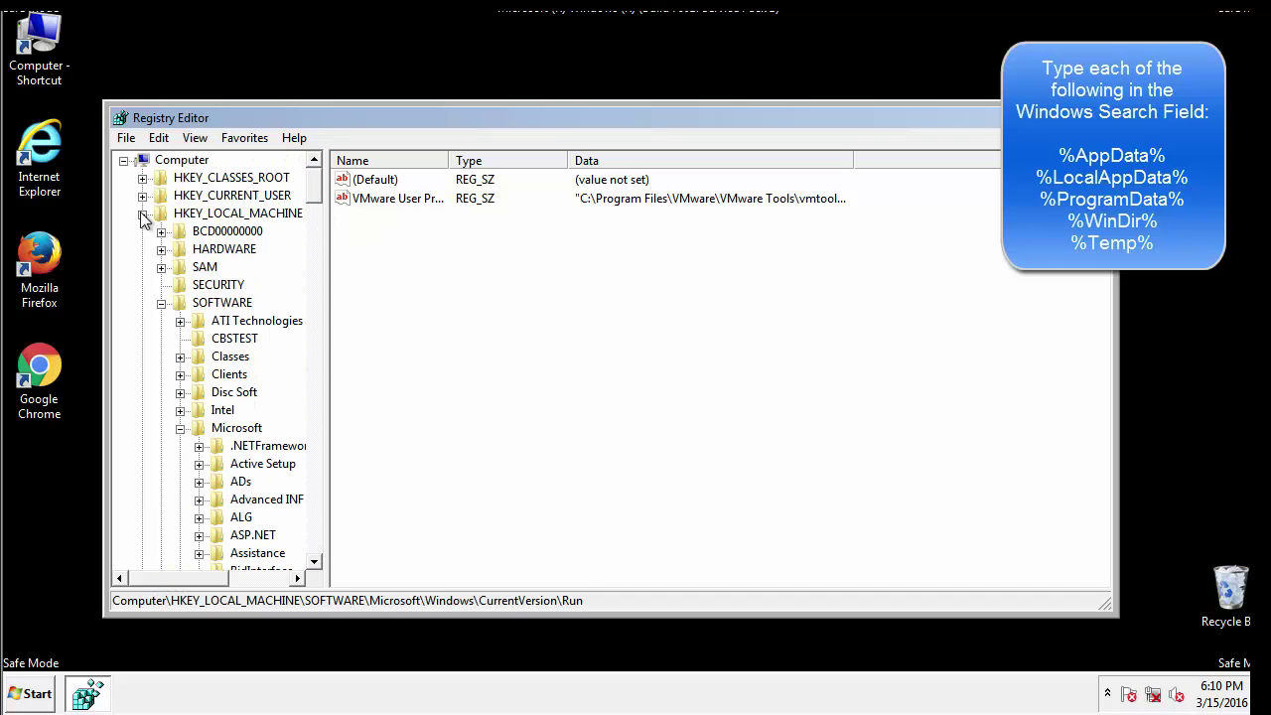
# Collapse HKLM and expand HKEY_CURRENT_USER\Software\Microsoft\Windows.
pyautogui.click(142, 213)
pyautogui.click(142, 195)
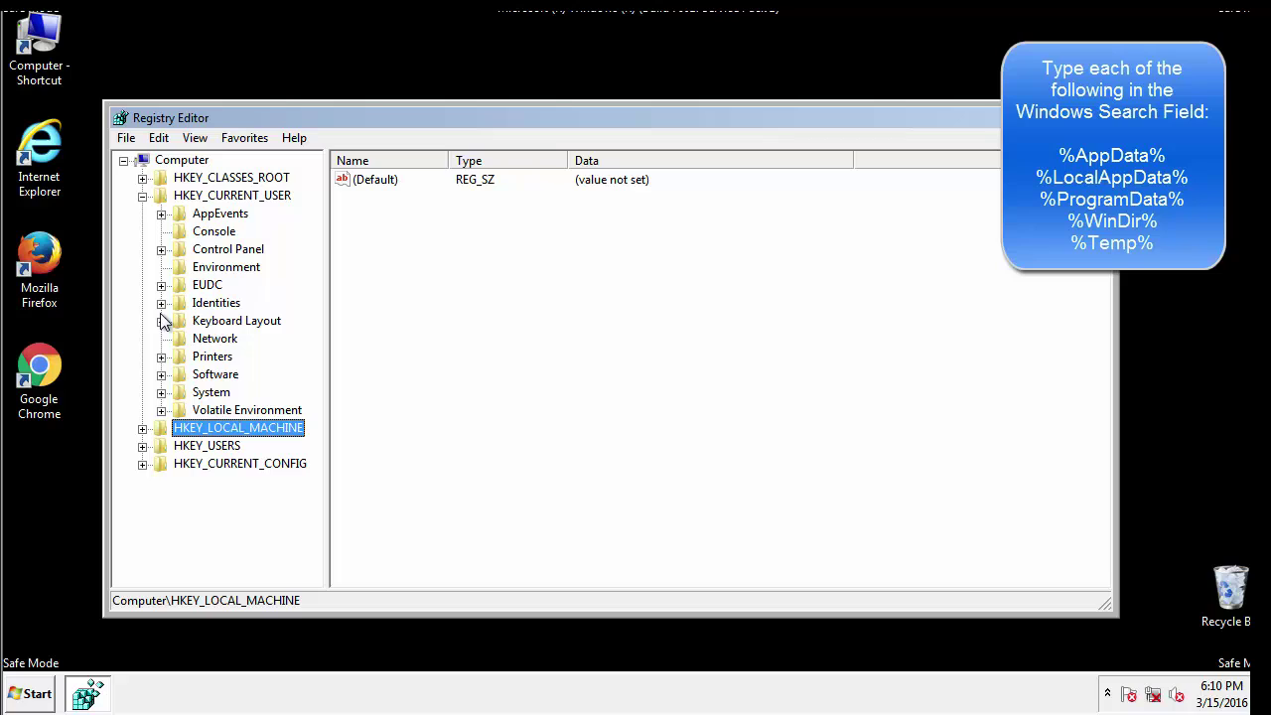
pyautogui.click(161, 375)
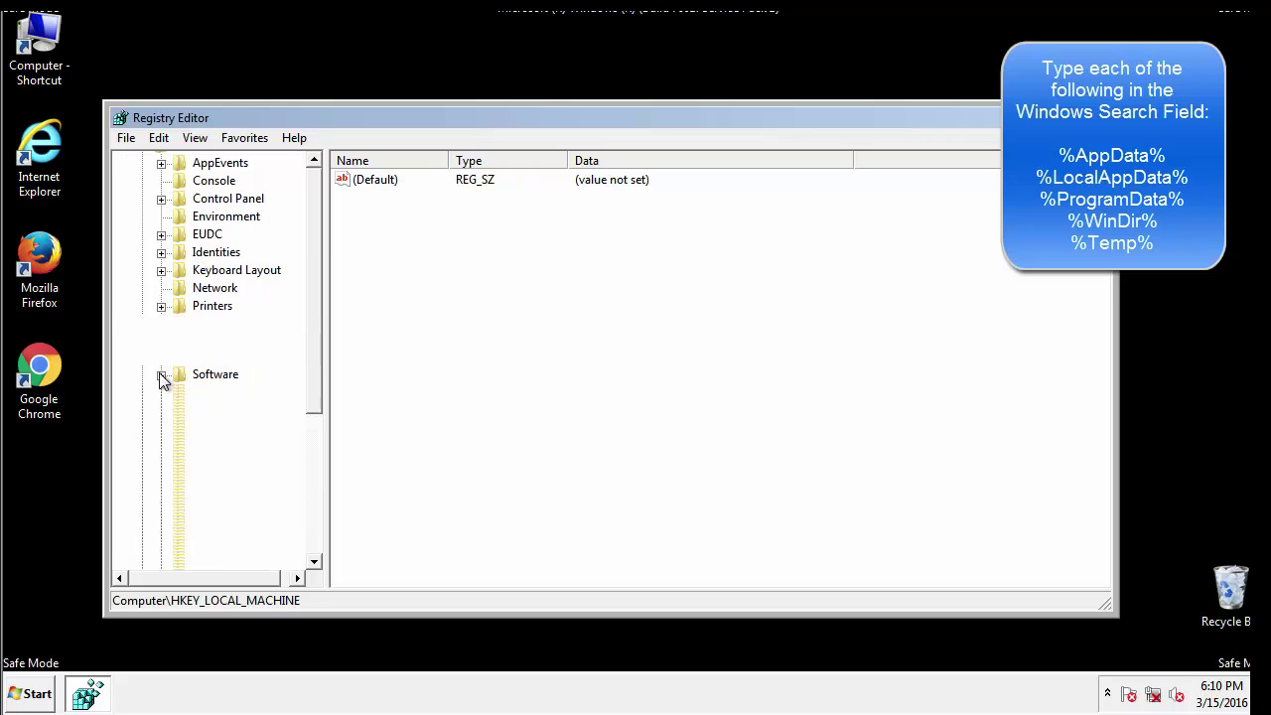
pyautogui.moveTo(312, 362); pyautogui.dragTo(312, 382)
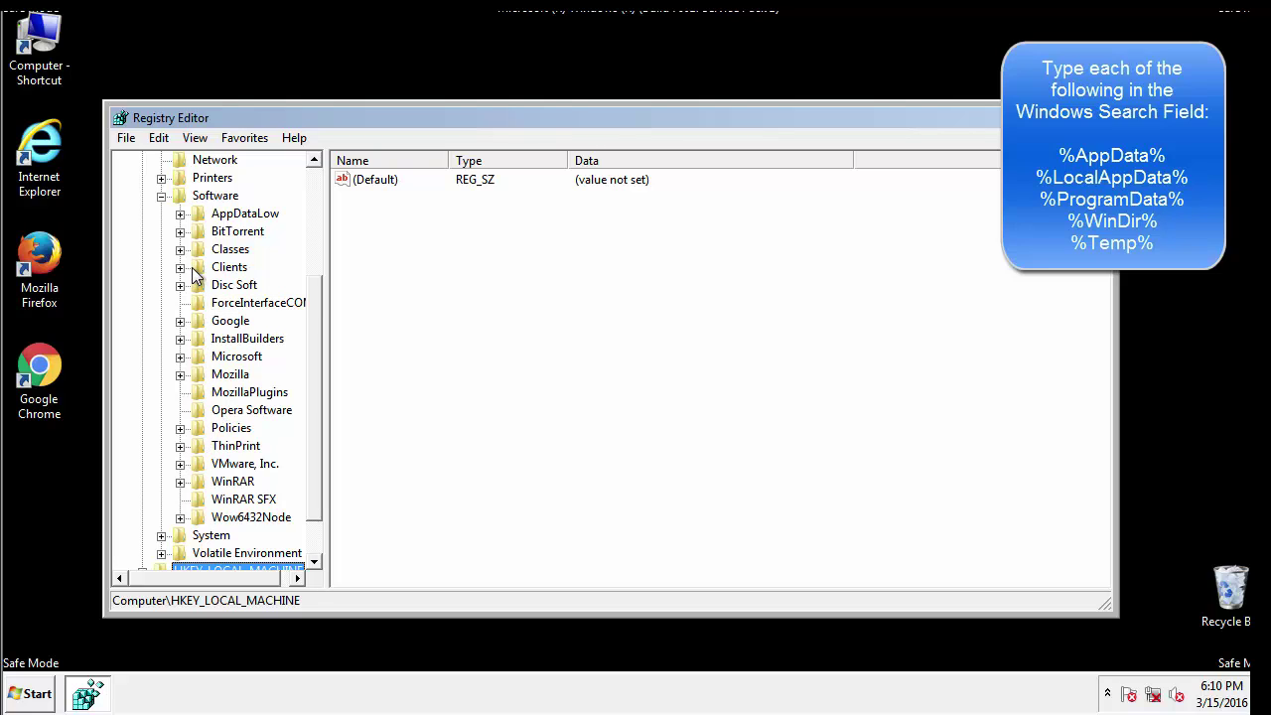
pyautogui.click(179, 356)
pyautogui.moveTo(314, 288); pyautogui.dragTo(313, 413)
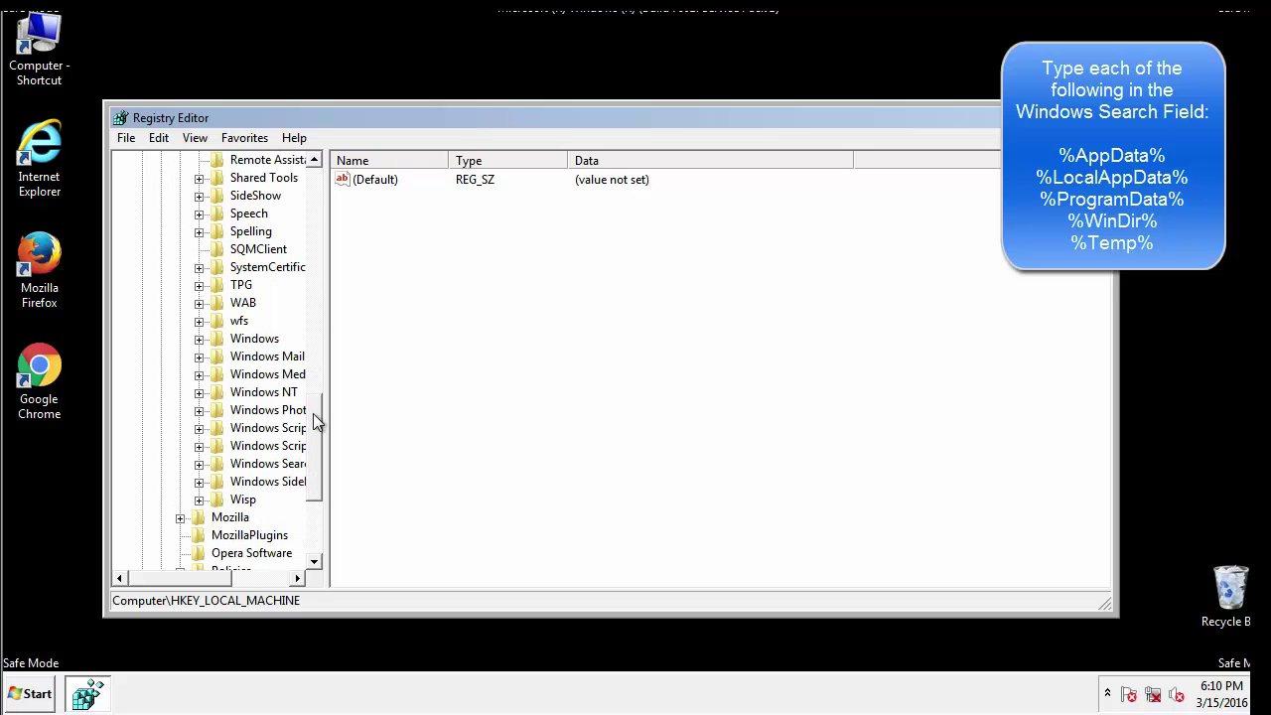
pyautogui.click(199, 340)
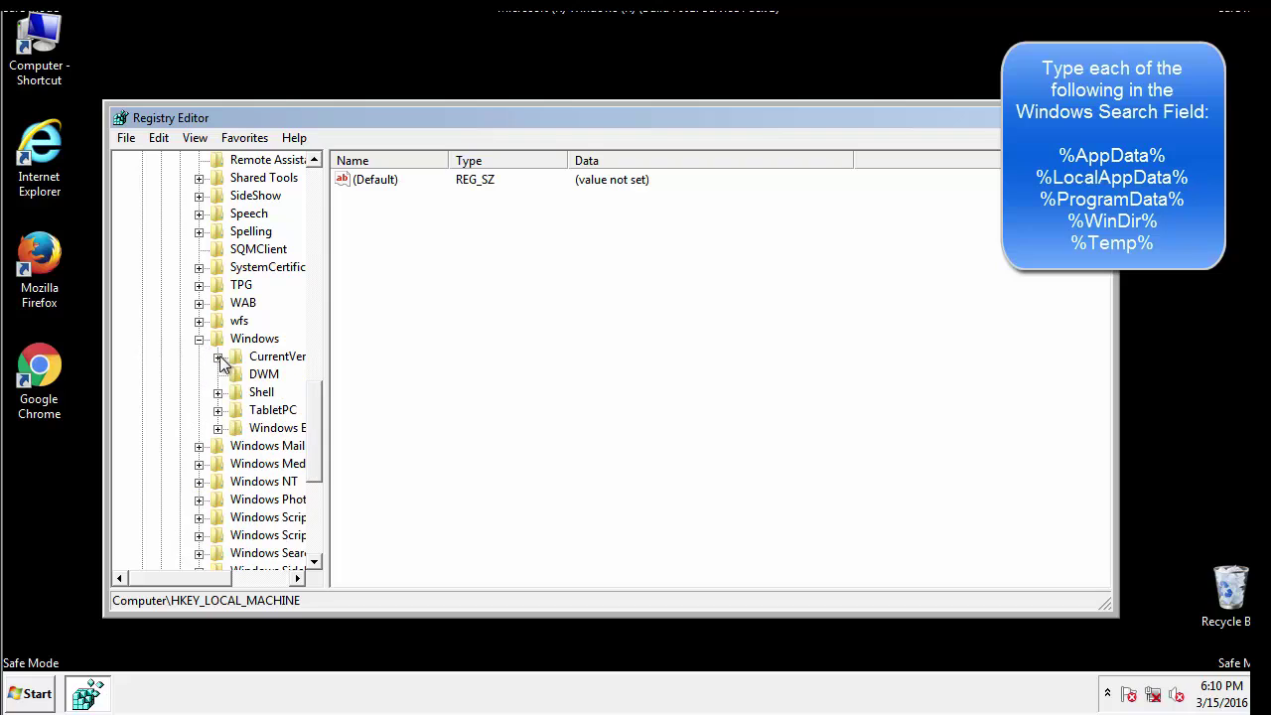
# Review the current user's CurrentVersion\Run key, holding only DAEMON Tools, then collapse Windows.
pyautogui.click(219, 357)
pyautogui.moveTo(194, 583); pyautogui.dragTo(231, 580)
pyautogui.click(220, 410)
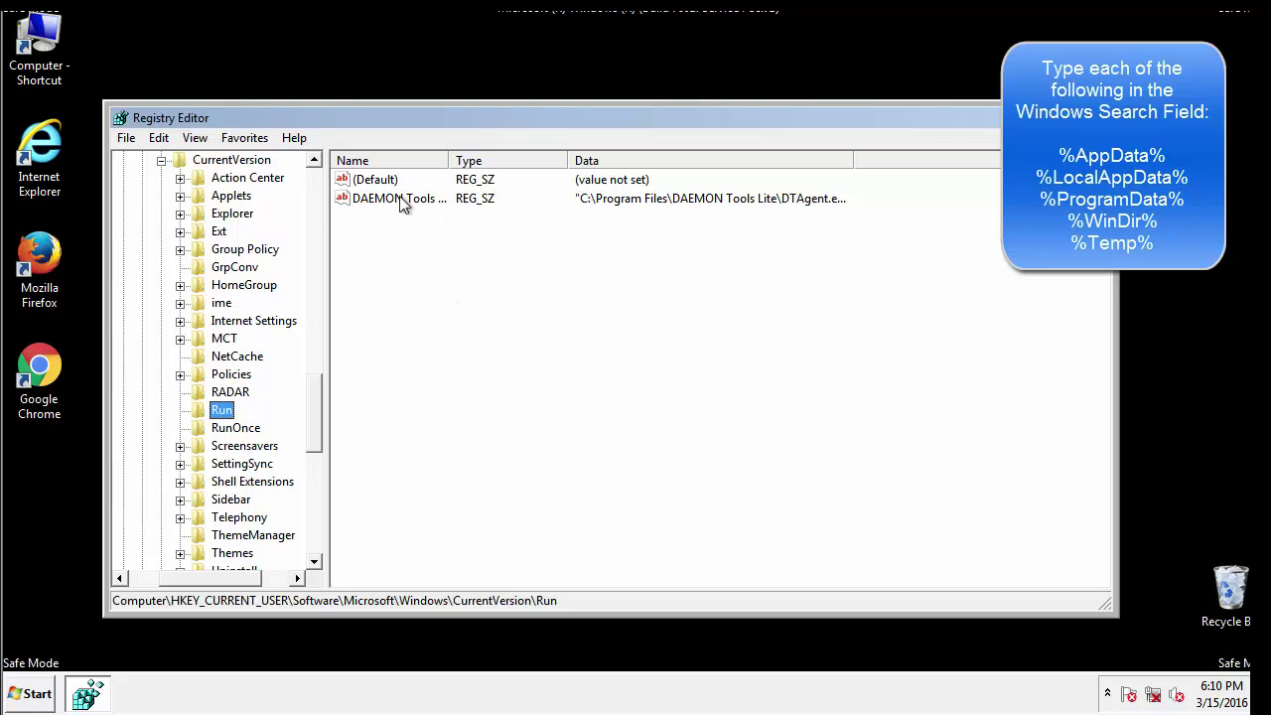
pyautogui.click(472, 229)
pyautogui.moveTo(373, 298); pyautogui.dragTo(459, 231)
pyautogui.moveTo(210, 576); pyautogui.dragTo(185, 577)
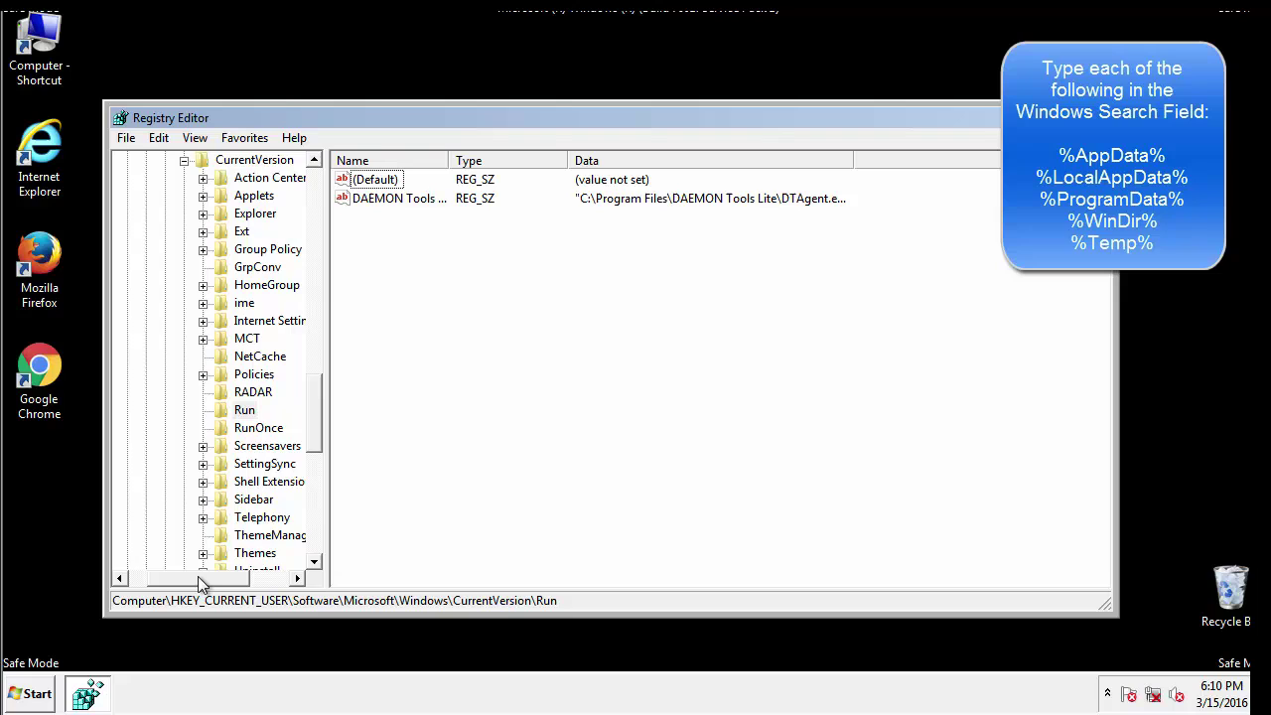
pyautogui.moveTo(315, 438); pyautogui.dragTo(316, 385)
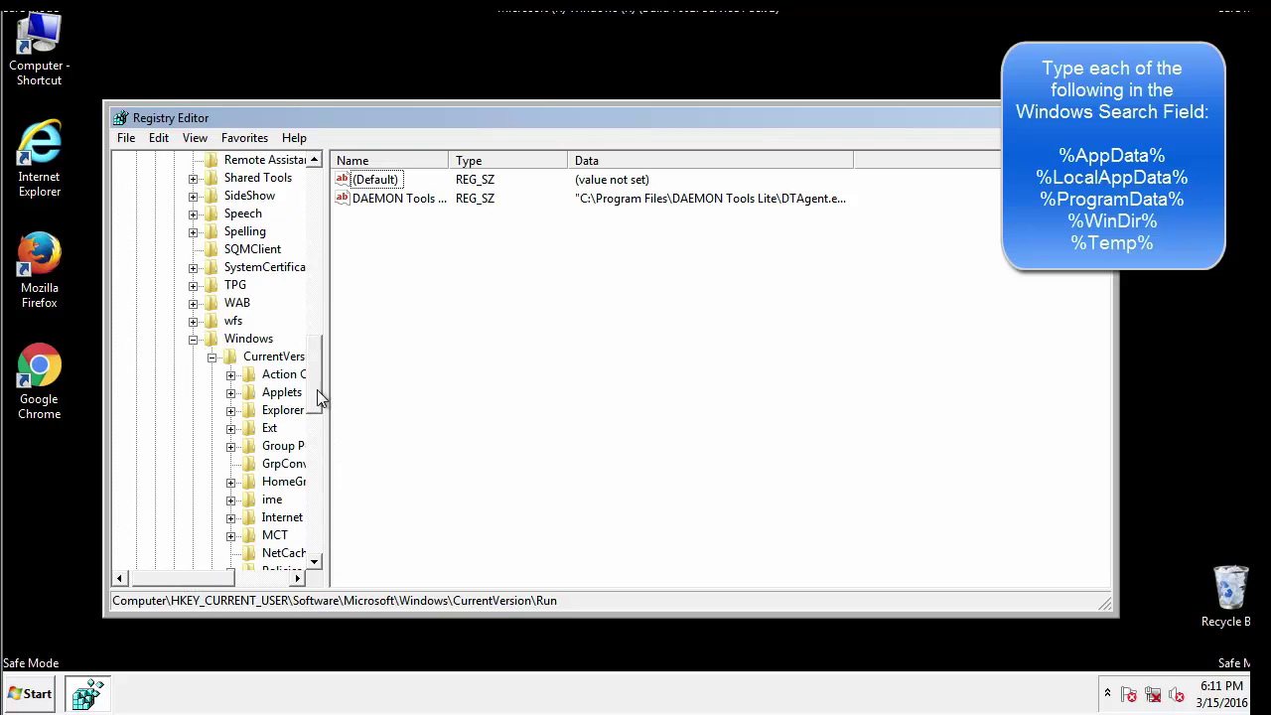
pyautogui.click(193, 464)
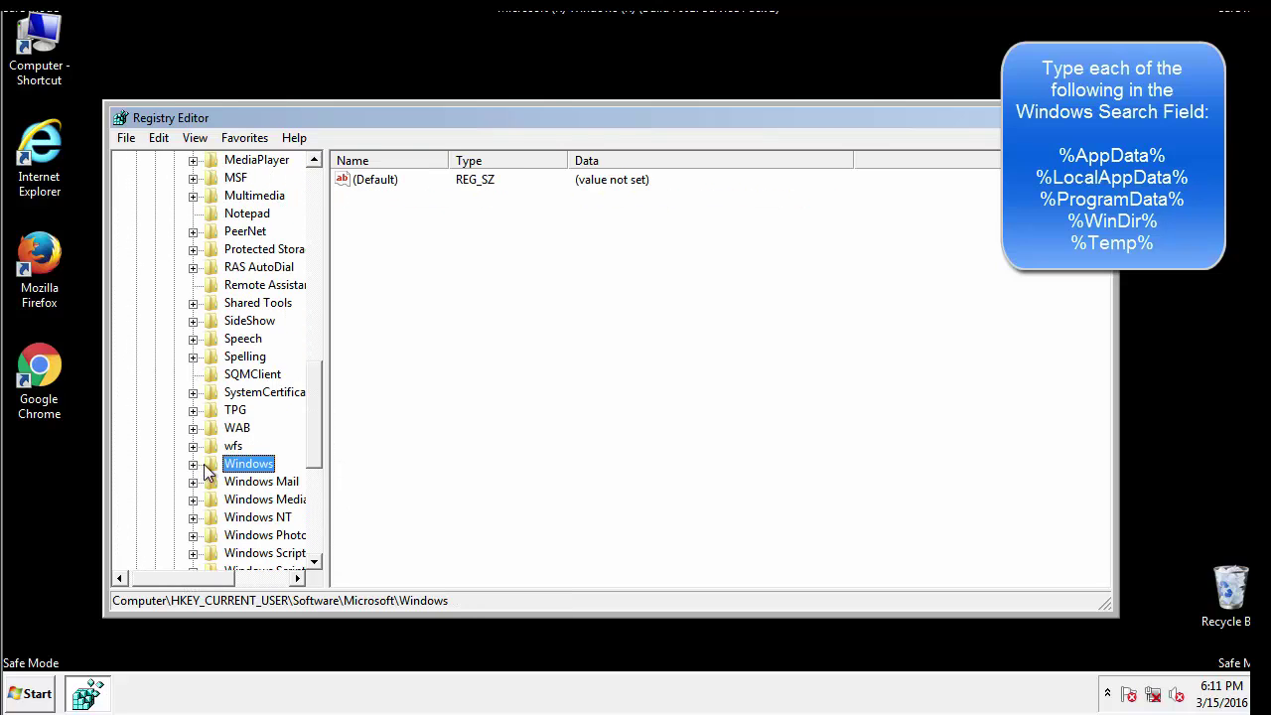
pyautogui.moveTo(316, 445); pyautogui.dragTo(320, 222)
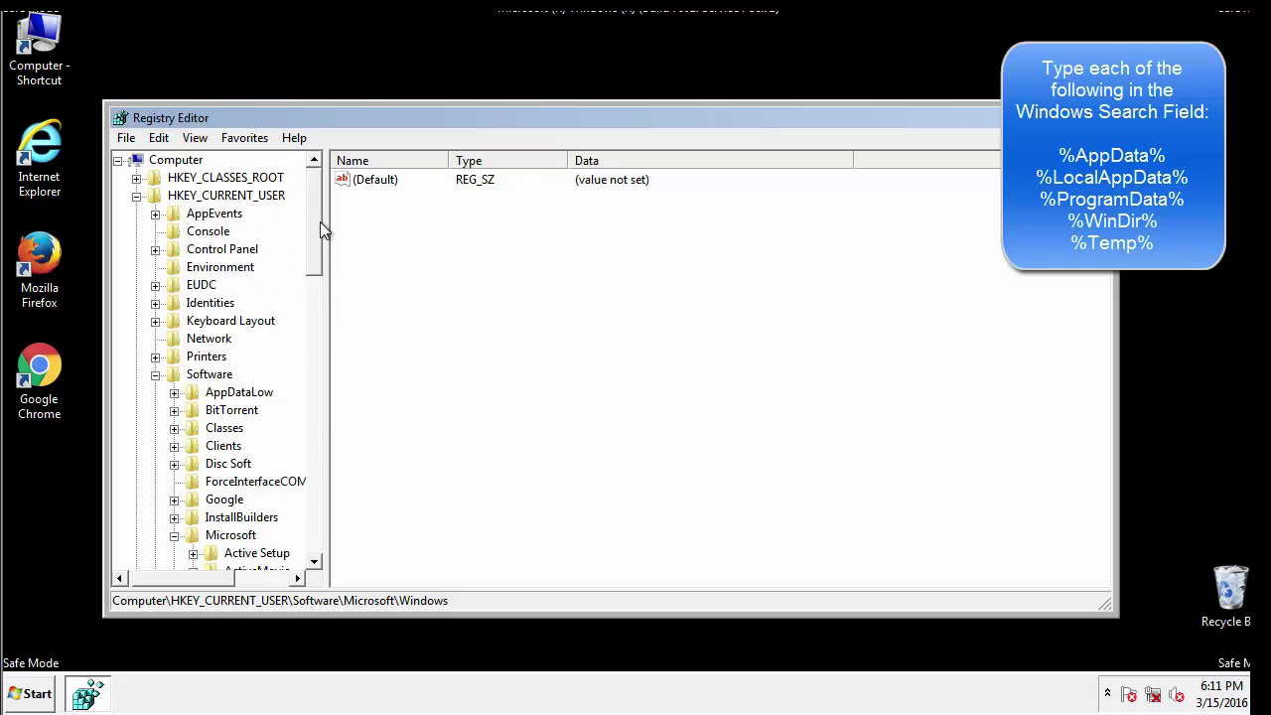
# Search the registry for %temp% with Edit > Find.
pyautogui.click(161, 138)
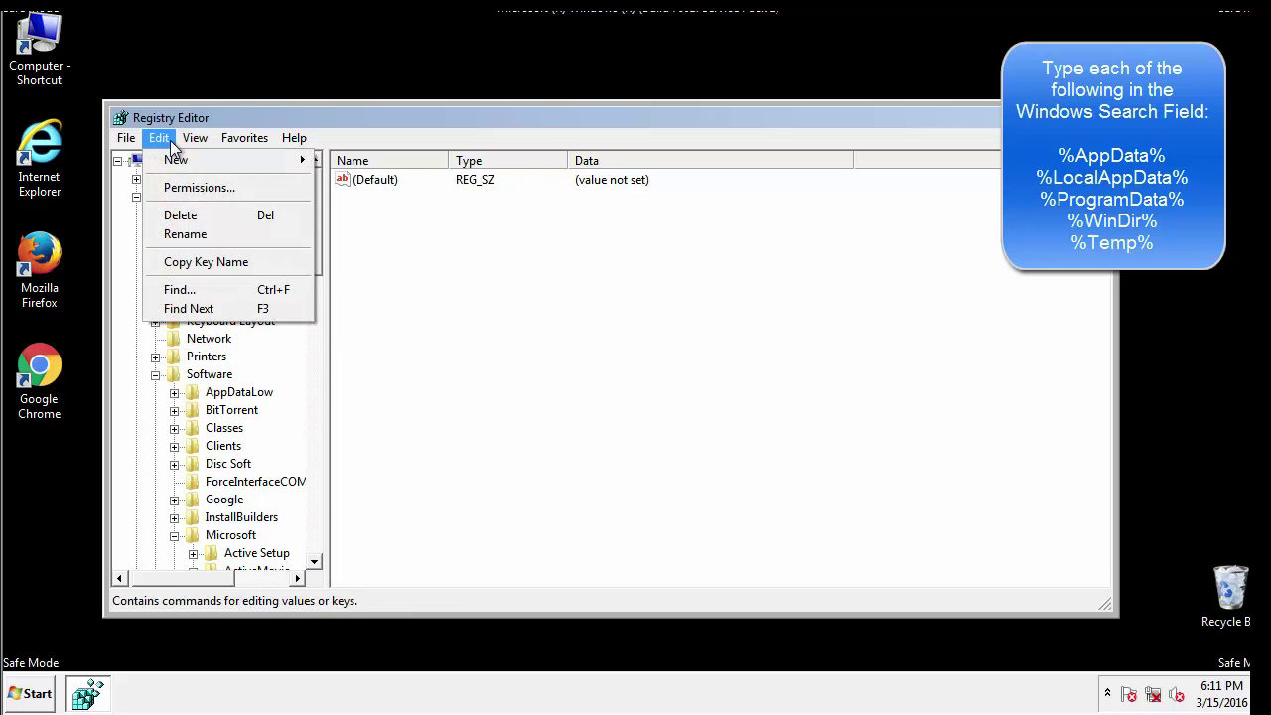
pyautogui.click(189, 290)
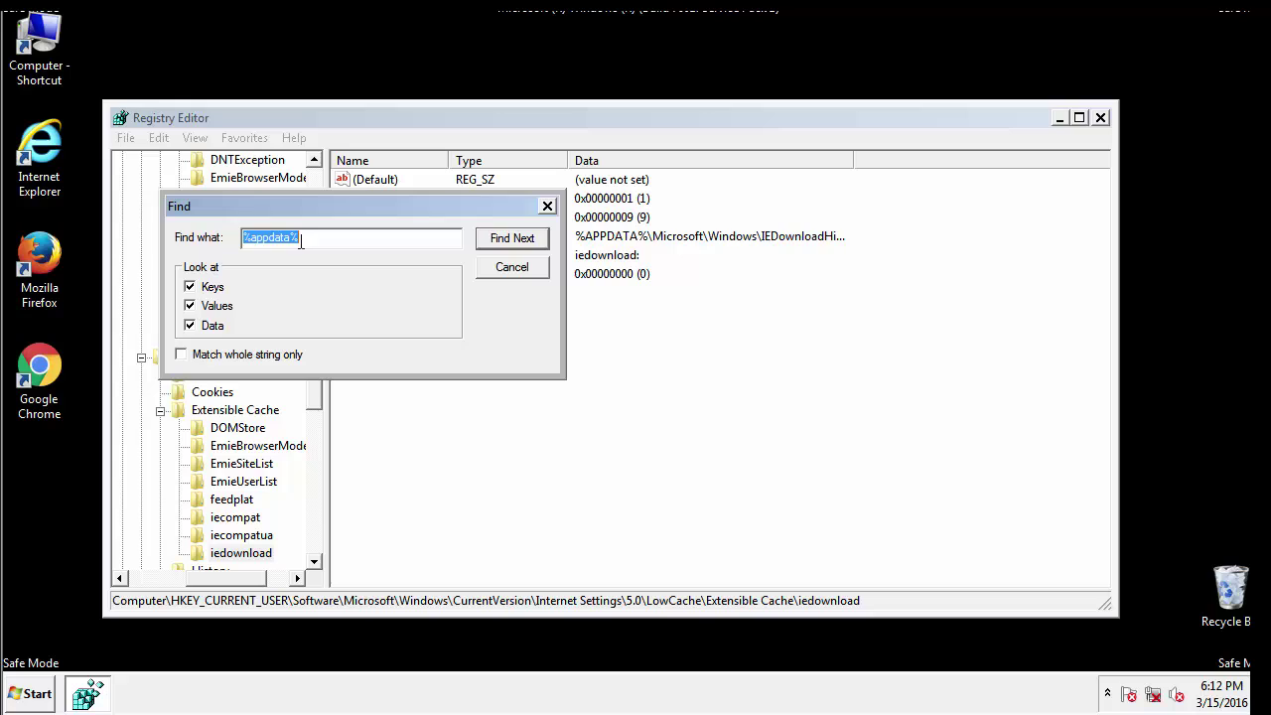
pyautogui.write('%')
pyautogui.write('temp%')
pyautogui.press('Return')
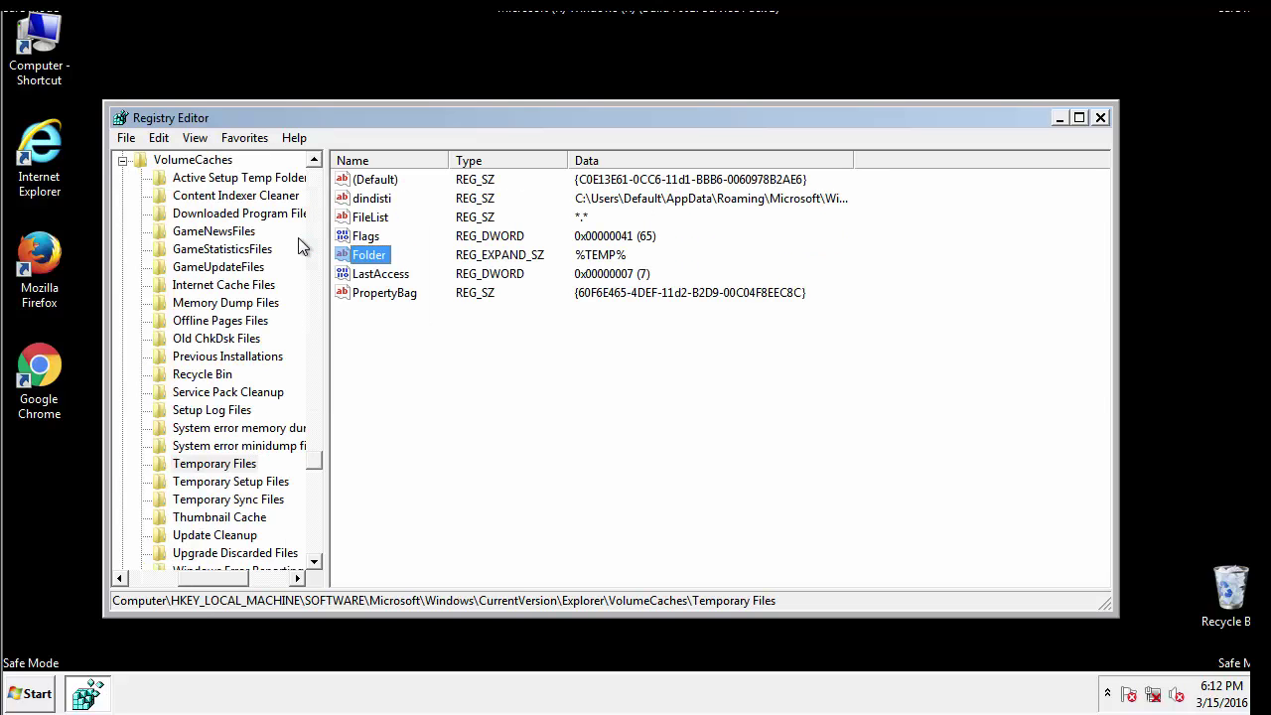
# Delete all seven Temporary Files values, confirm, and close Registry Editor.
pyautogui.click(519, 342)
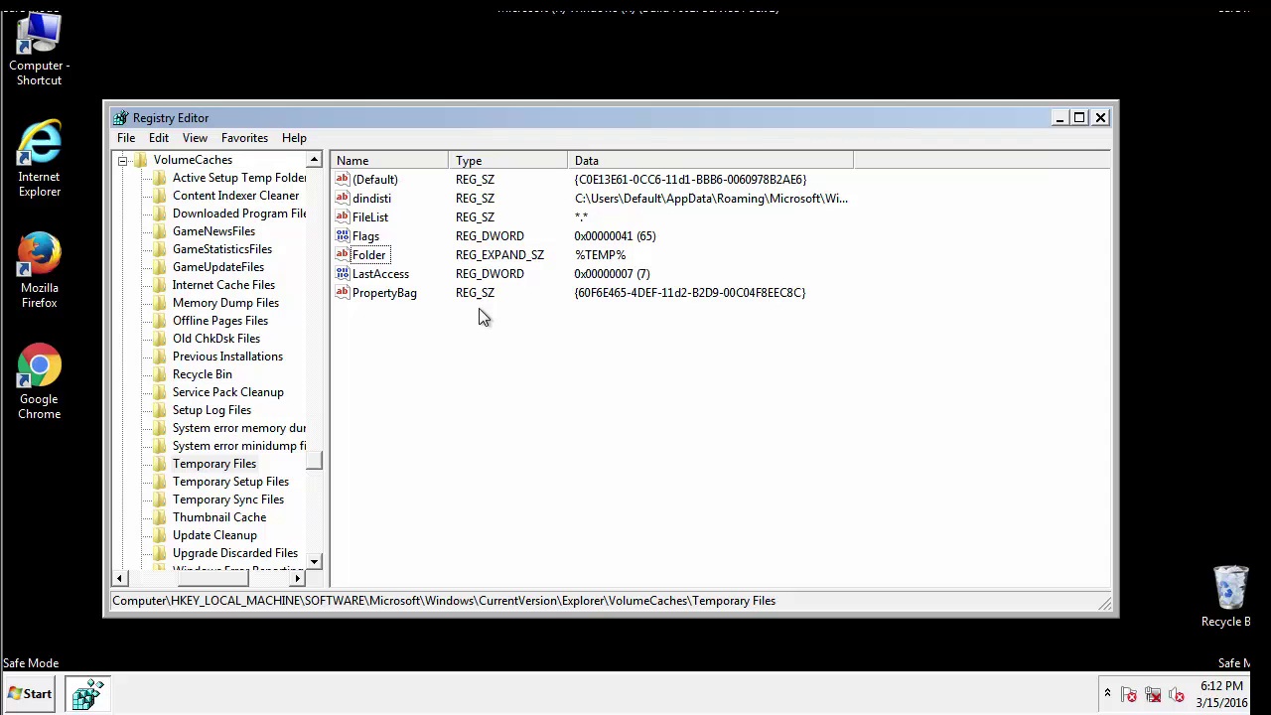
pyautogui.moveTo(413, 328); pyautogui.dragTo(362, 188)
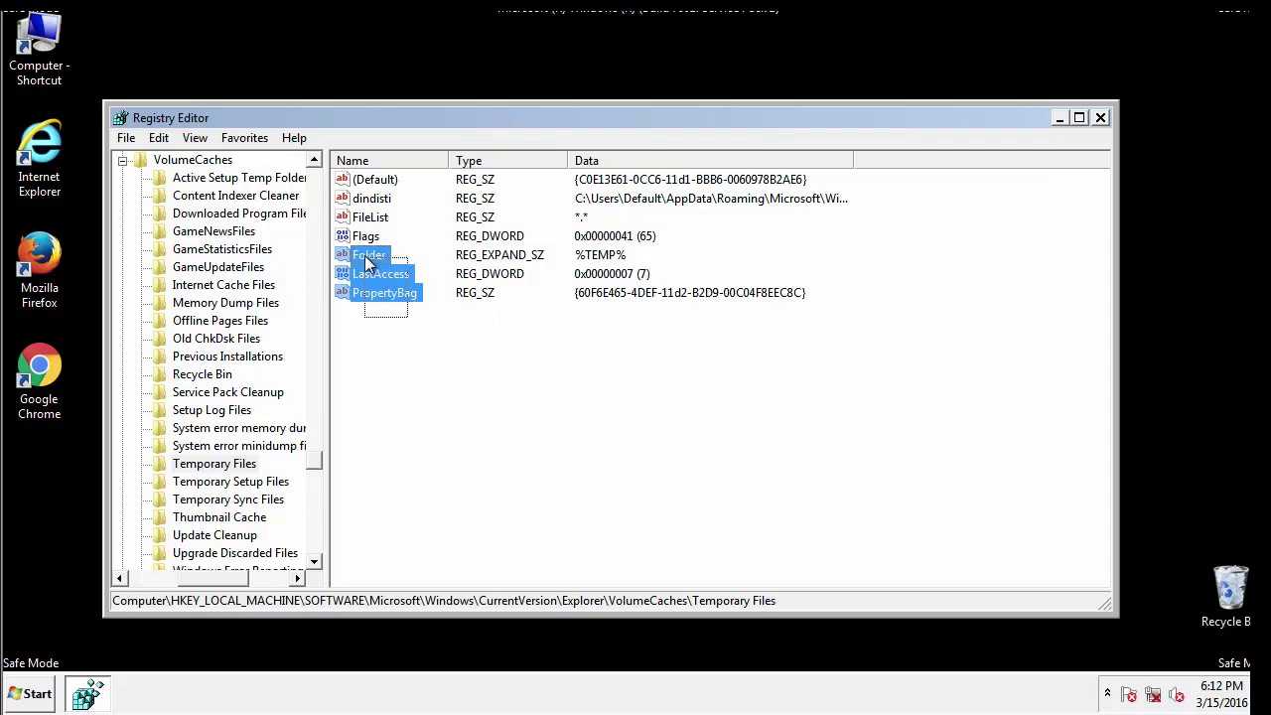
pyautogui.rightClick(359, 186)
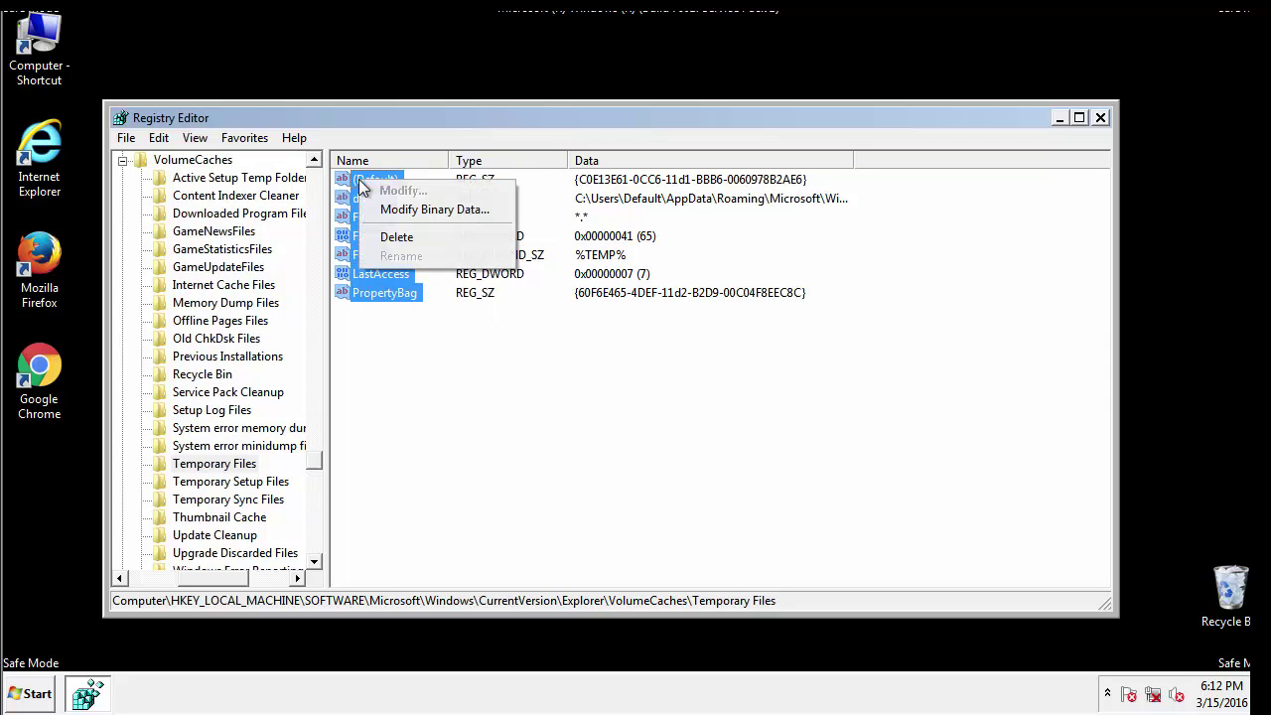
pyautogui.click(388, 239)
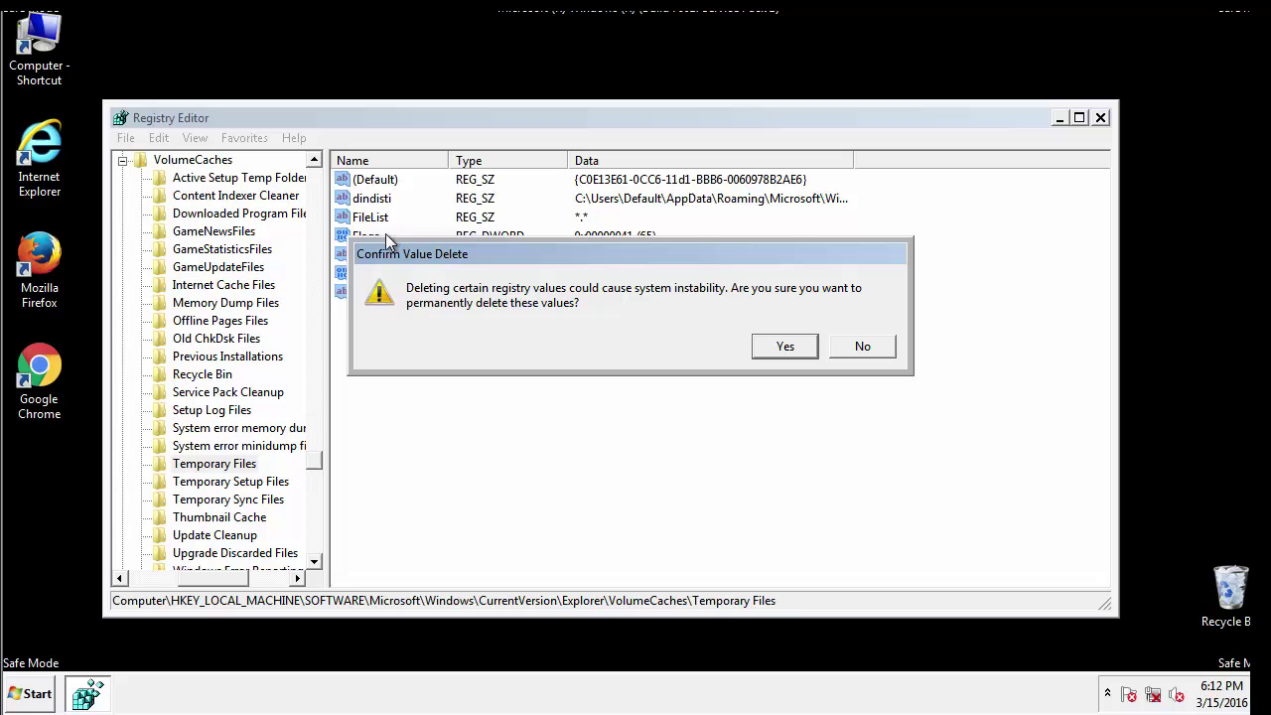
pyautogui.click(807, 348)
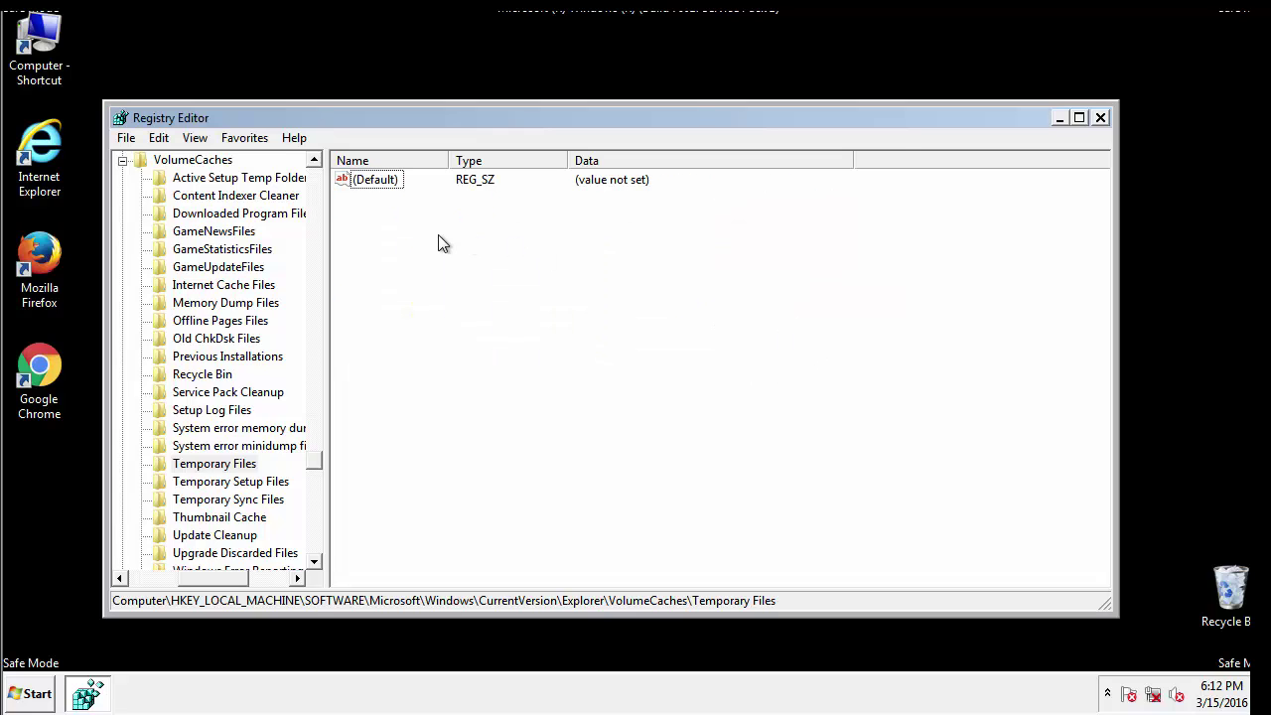
pyautogui.click(1101, 118)
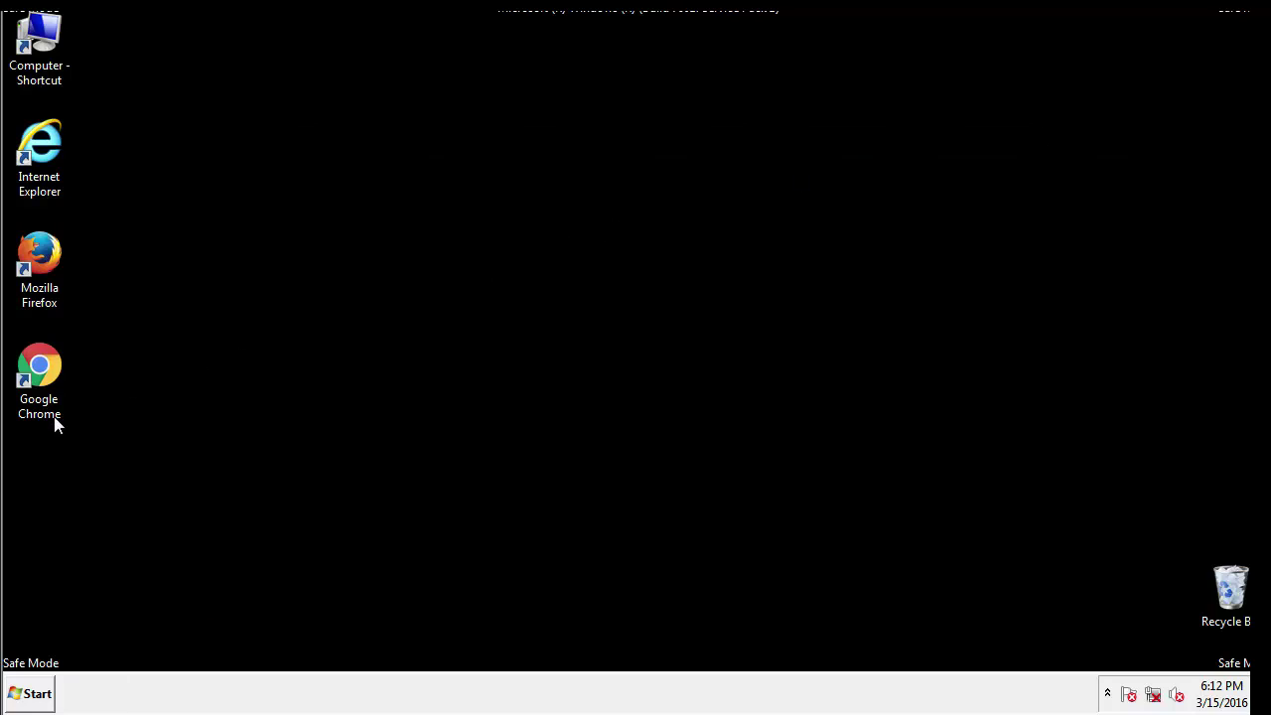
# Search the Start menu for msconfig to find System Configuration.
pyautogui.click(29, 700)
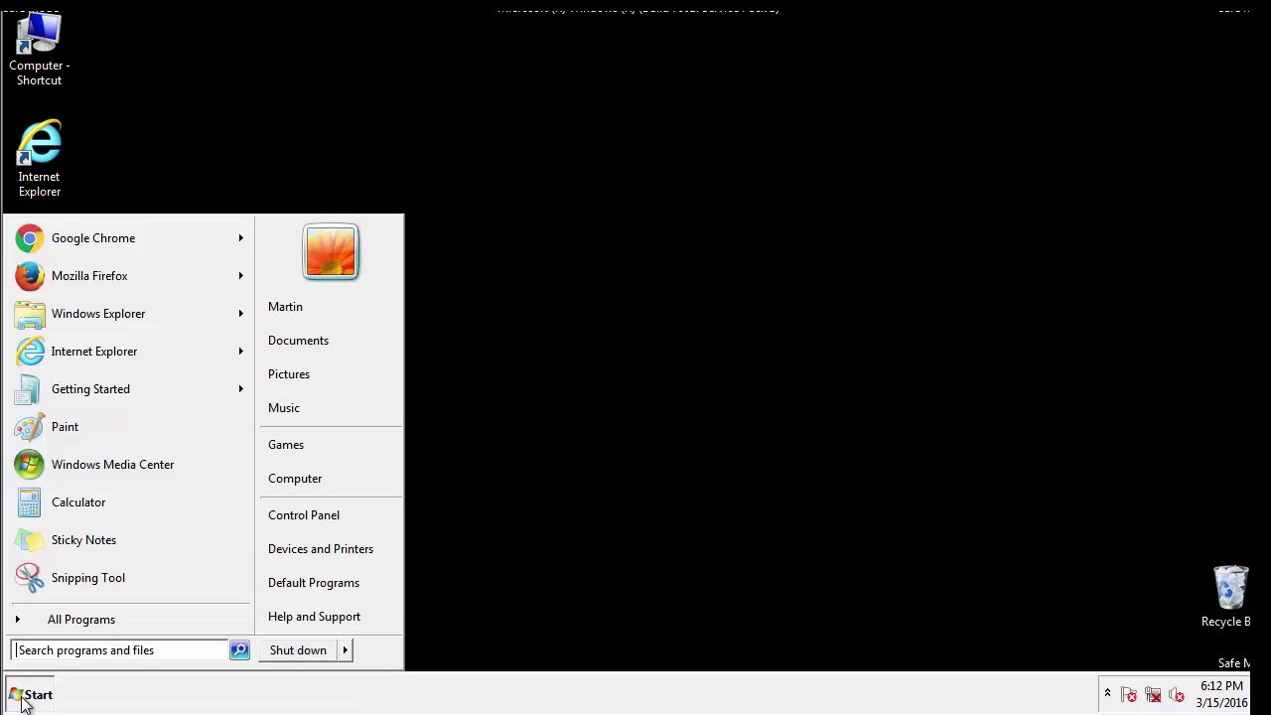
pyautogui.write('msco')
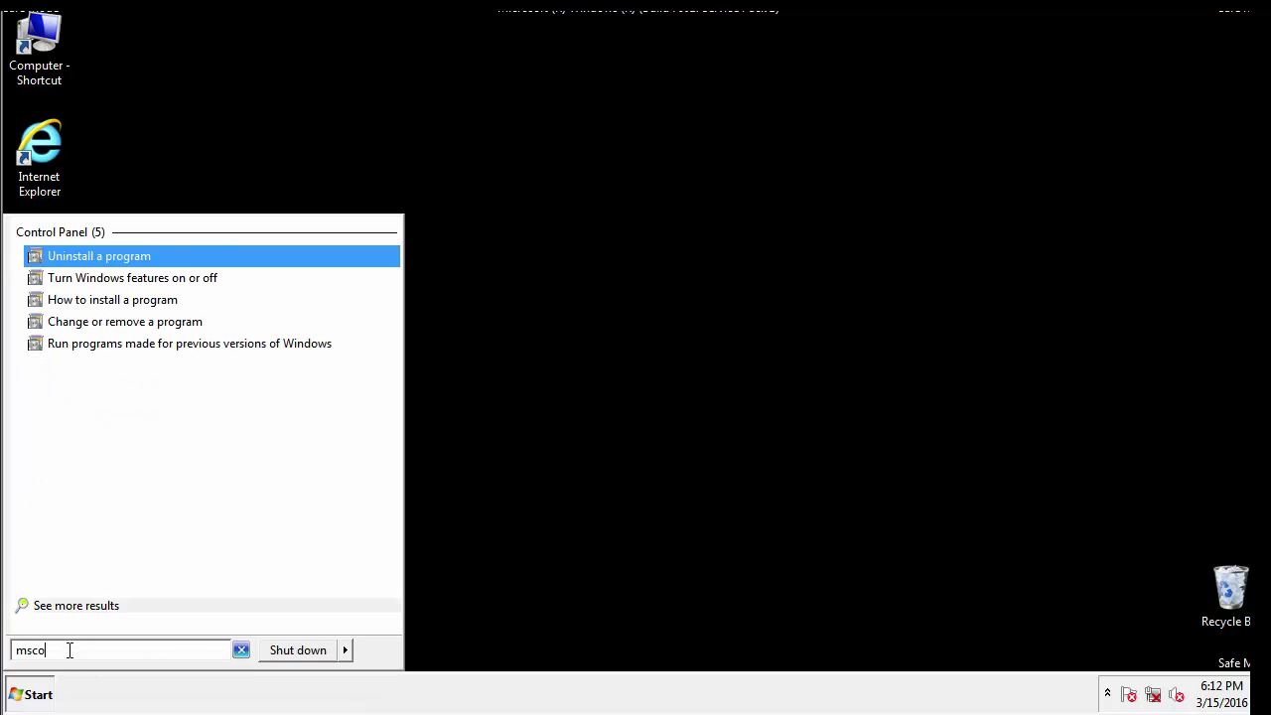
pyautogui.write('nfig')
pyautogui.press('BackSpace')
pyautogui.press('BackSpace')
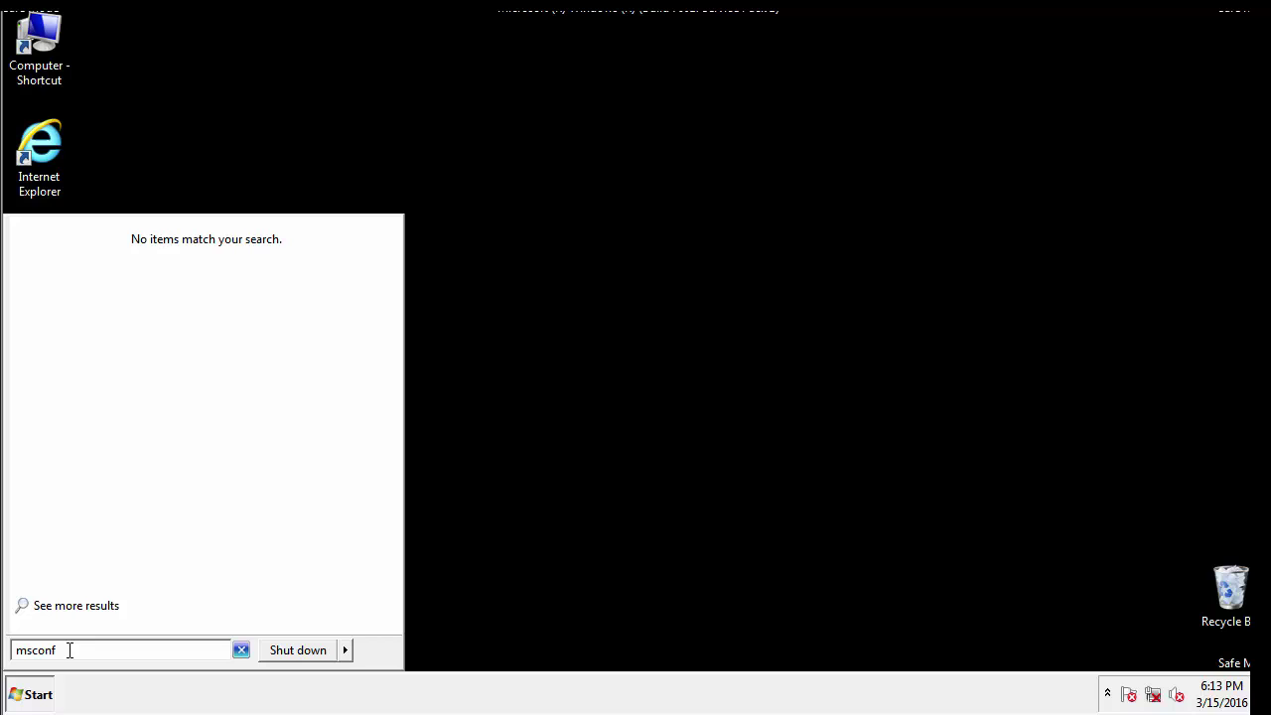
# Launch msconfig, clear Safe boot on the Boot tab, then apply and confirm.
pyautogui.write('ig')
pyautogui.press('Return')
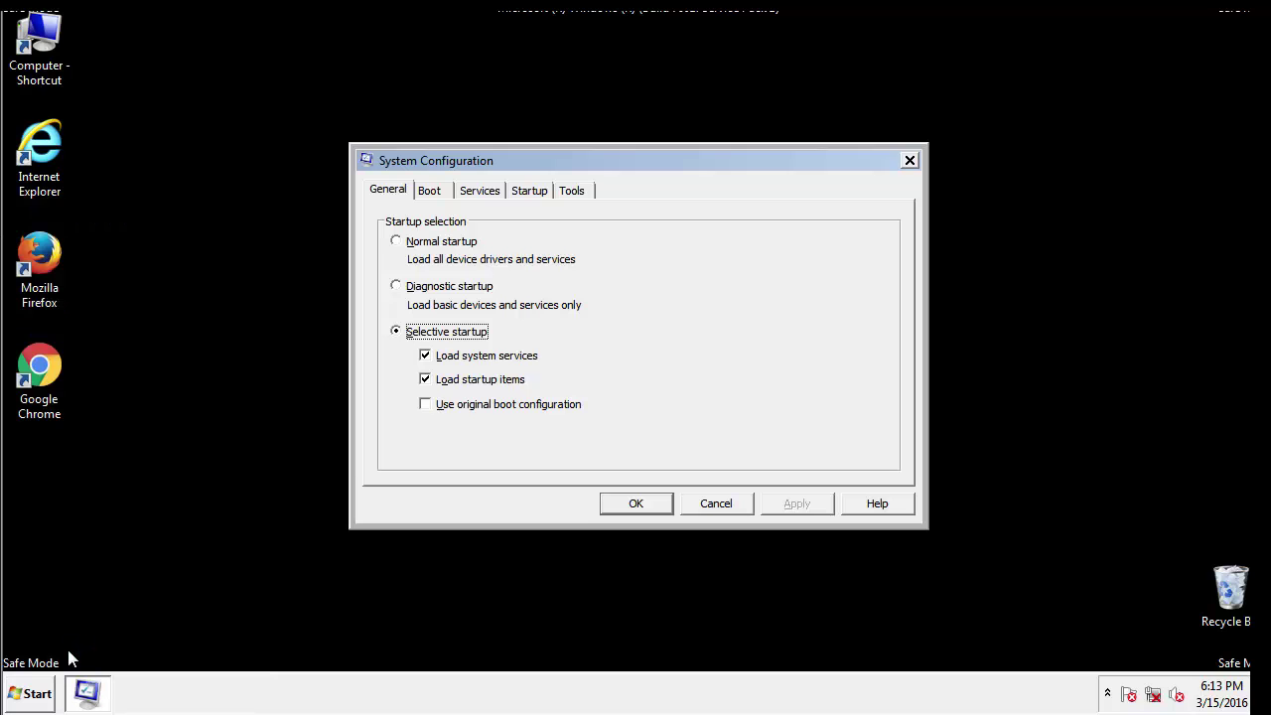
pyautogui.click(429, 190)
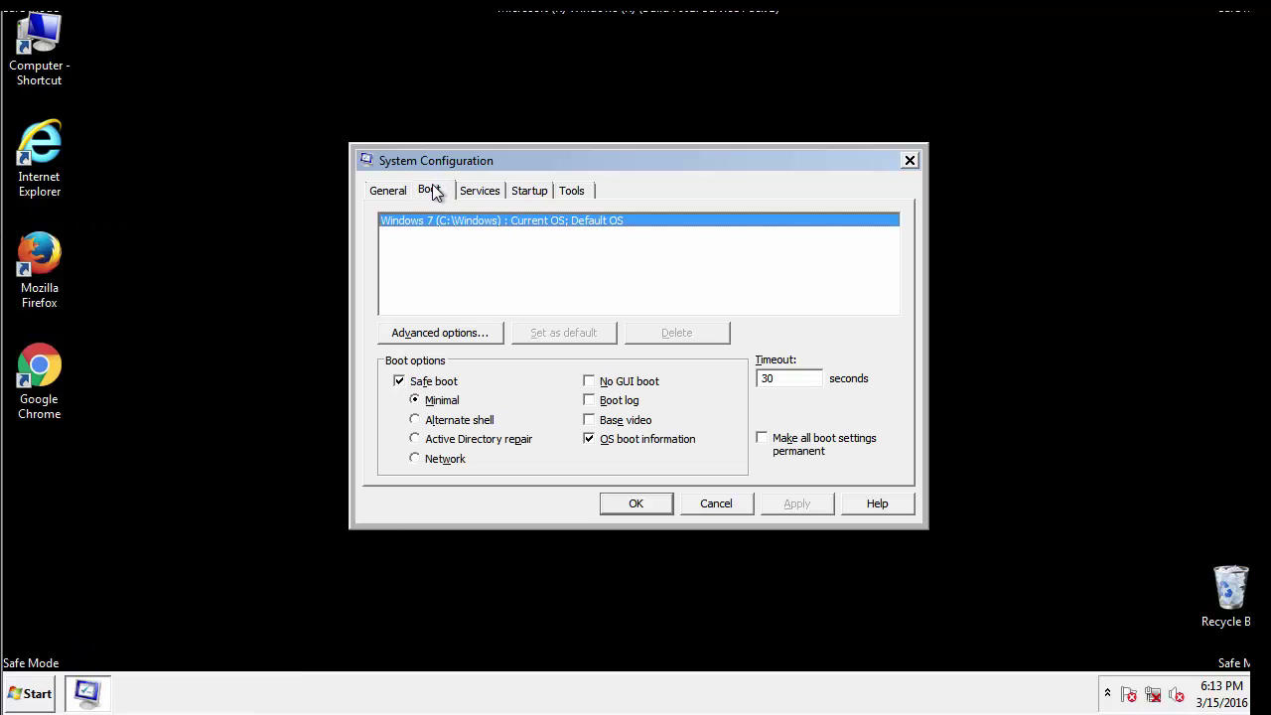
pyautogui.click(400, 382)
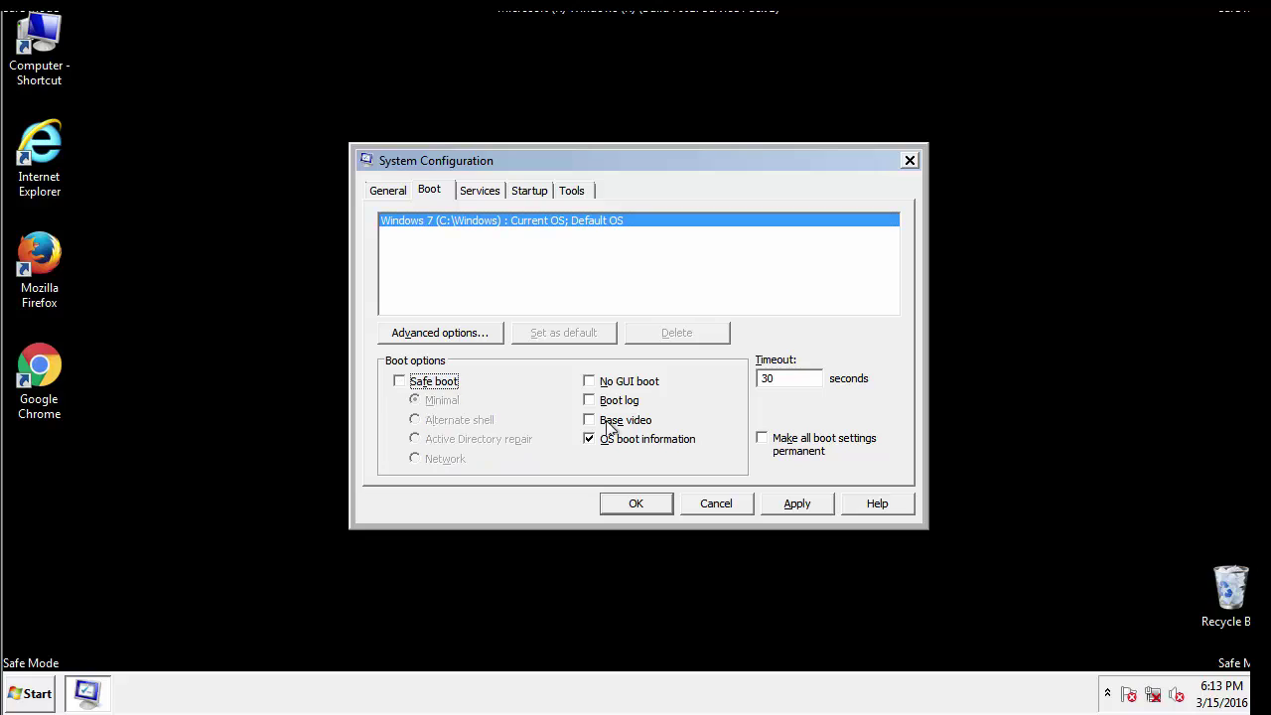
pyautogui.click(797, 504)
pyautogui.click(650, 504)
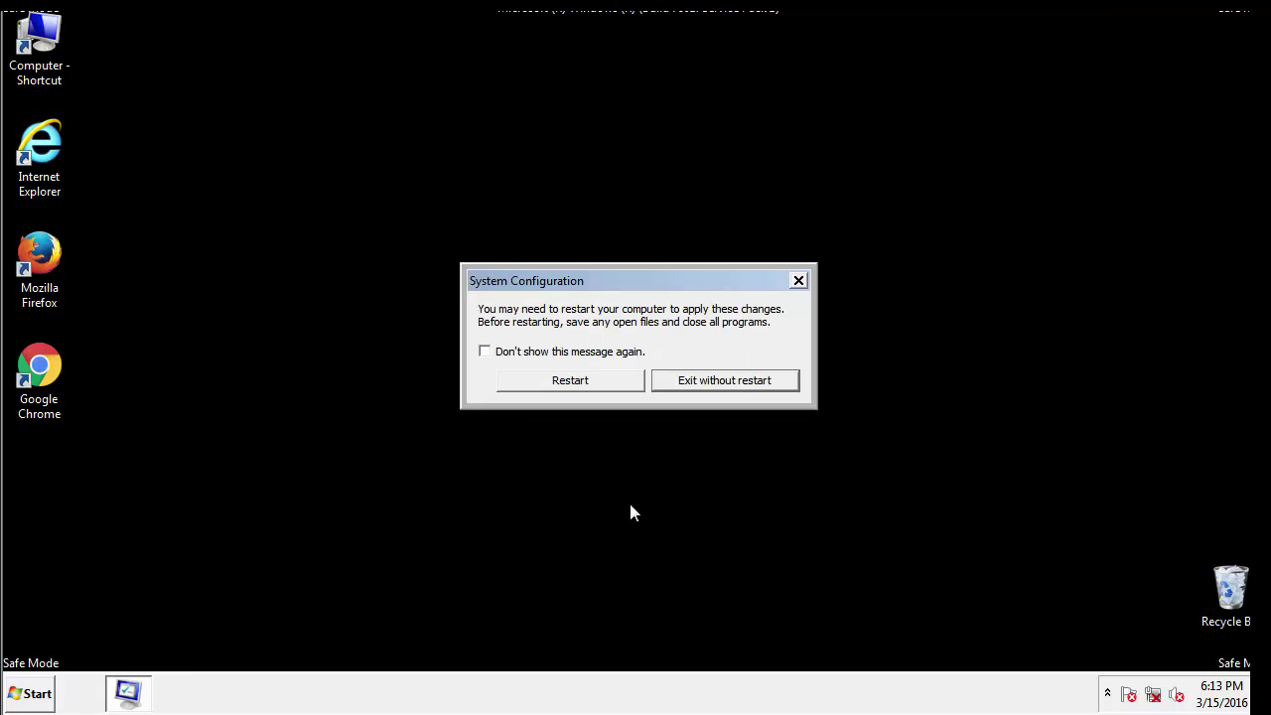
# Choose Restart in the System Configuration prompt to reboot normally.
pyautogui.click(588, 388)
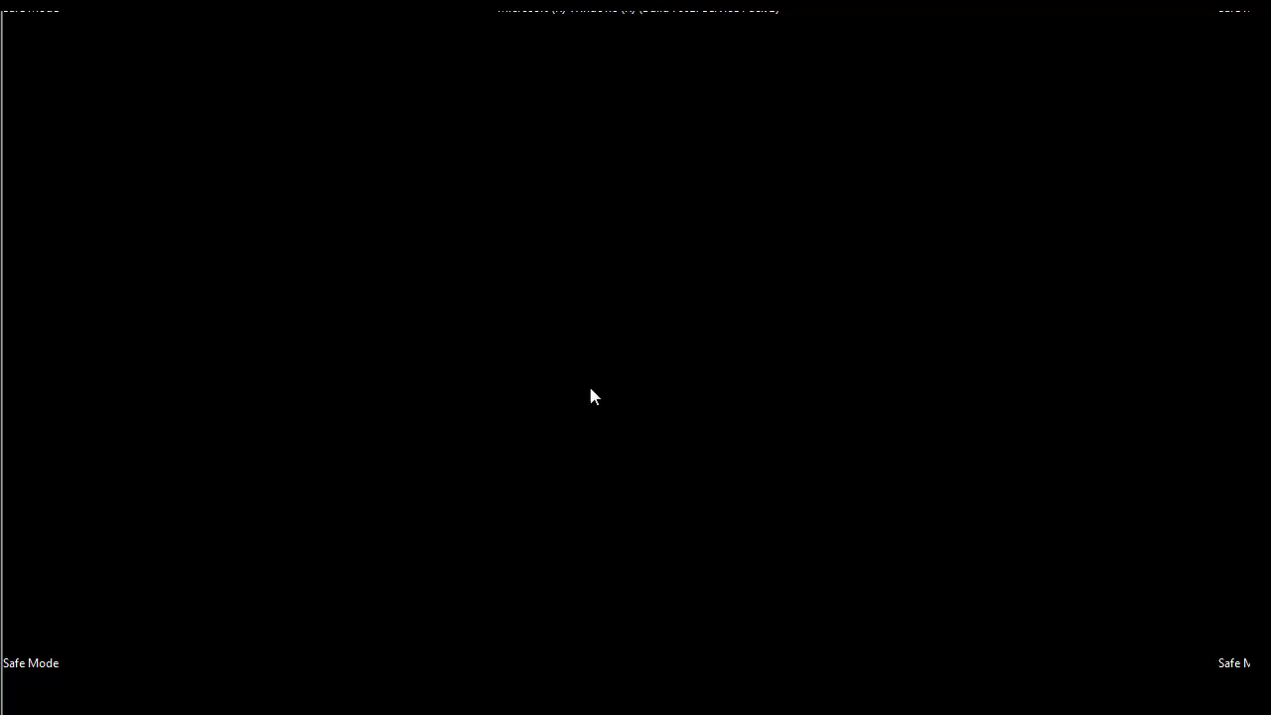